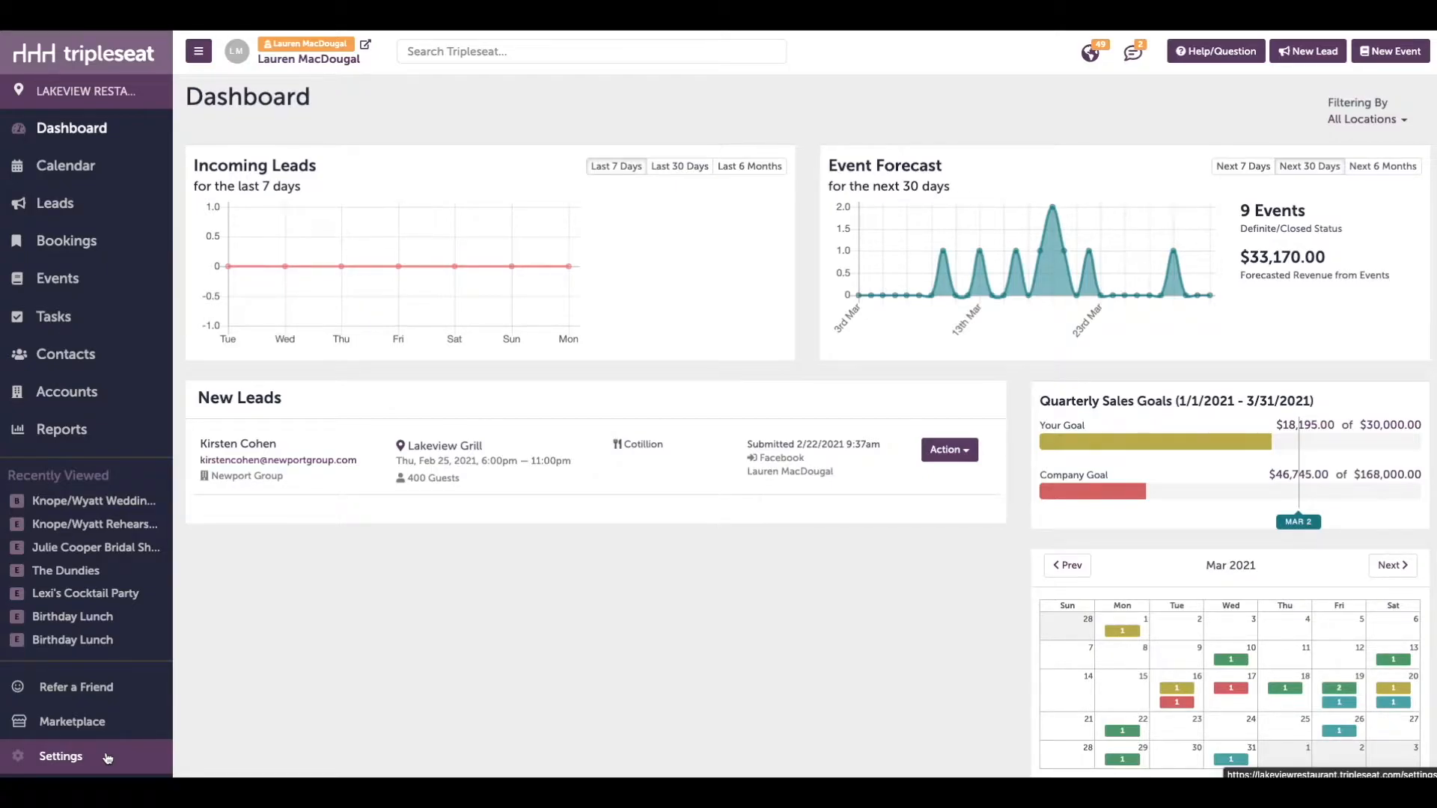
# Open the Discussion Email Templates page in the site settings
pyautogui.click(108, 757)
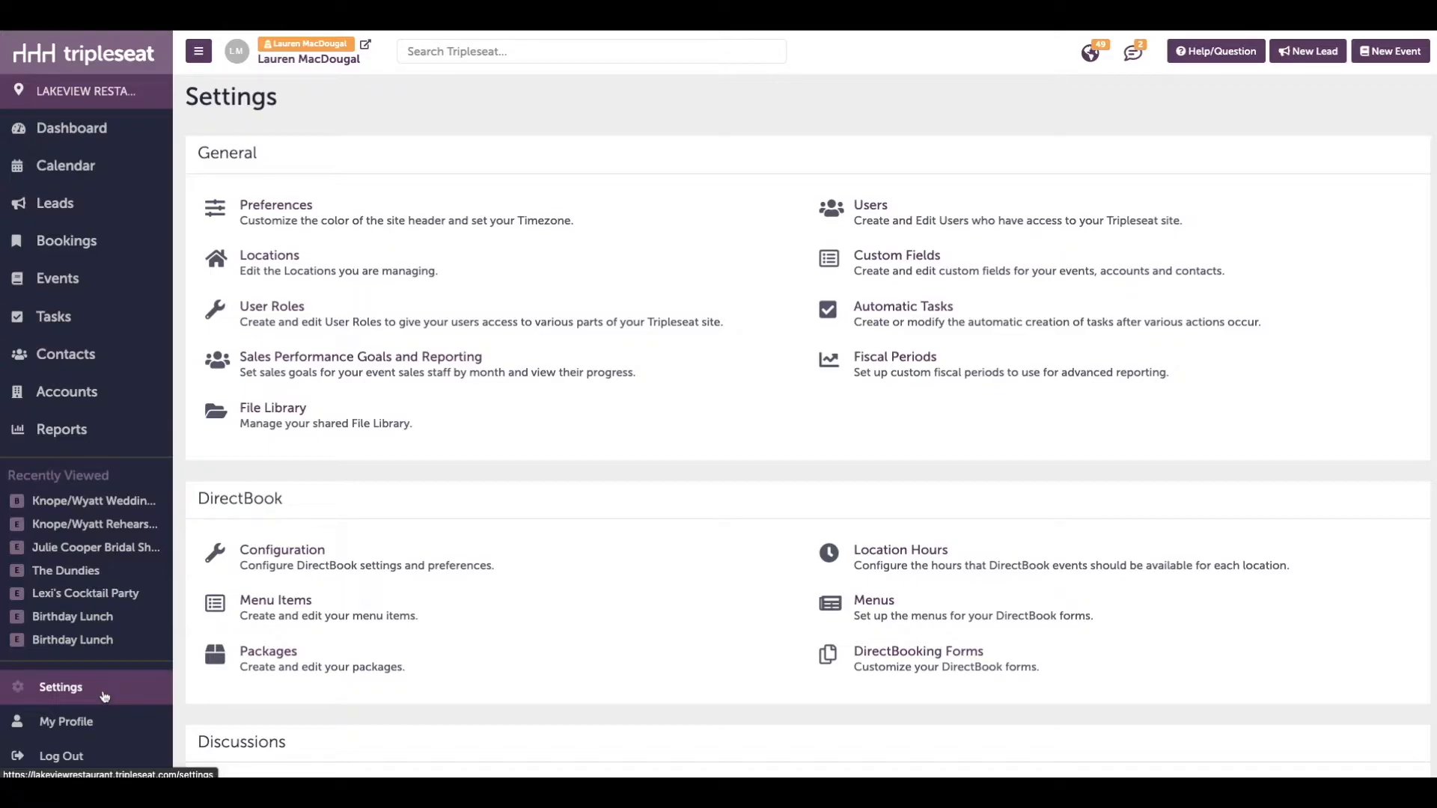
pyautogui.click(105, 696)
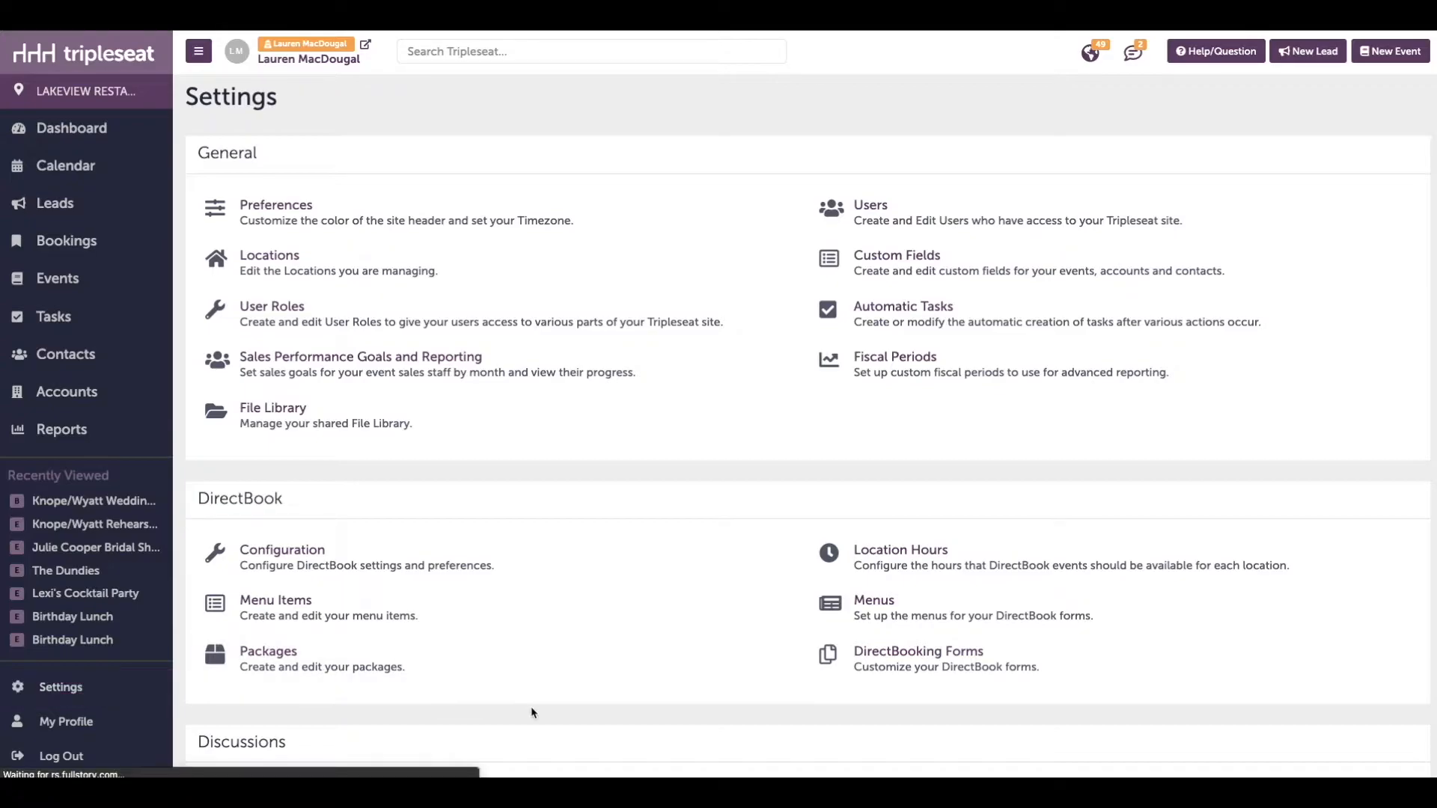
pyautogui.scroll(-4, 748, 599)
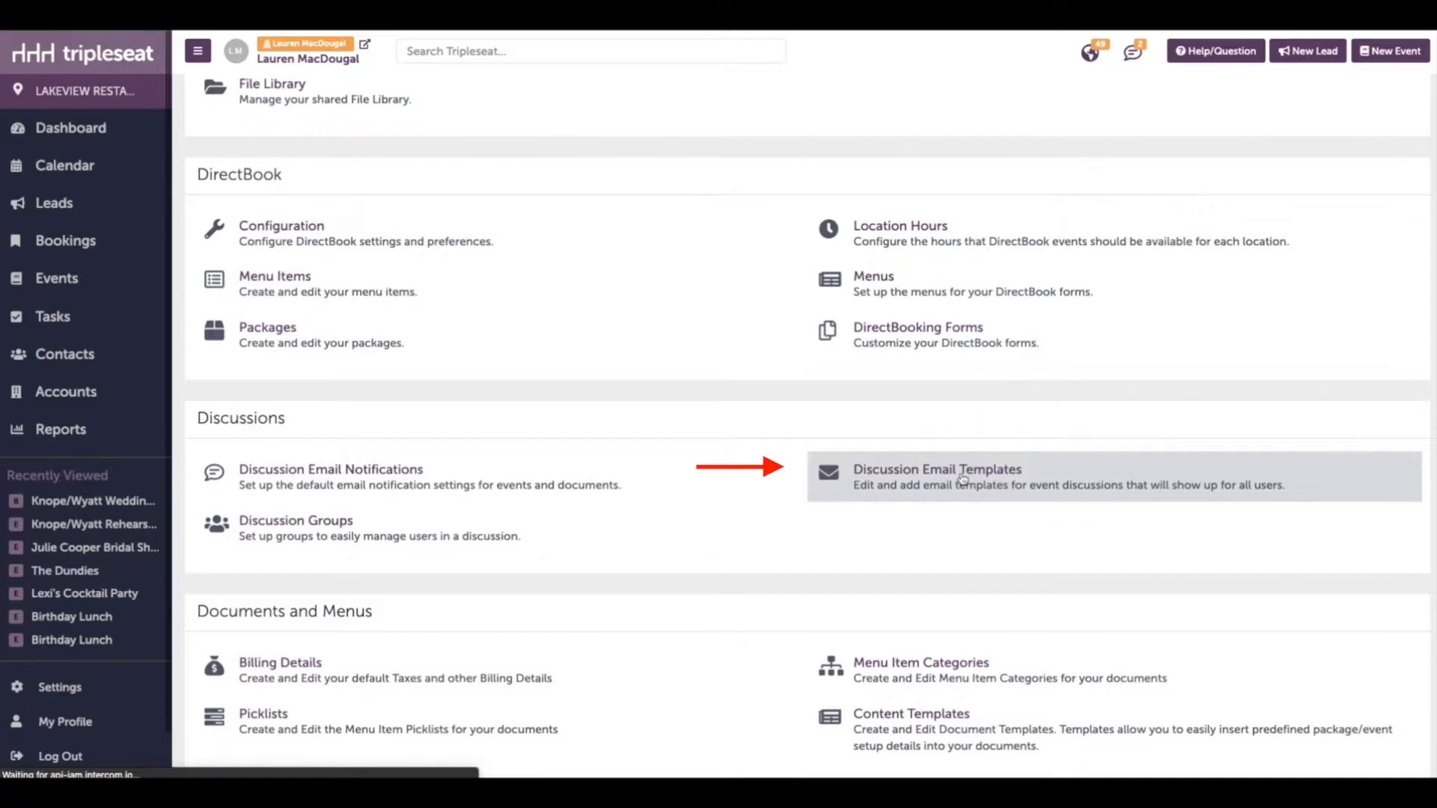
pyautogui.click(963, 480)
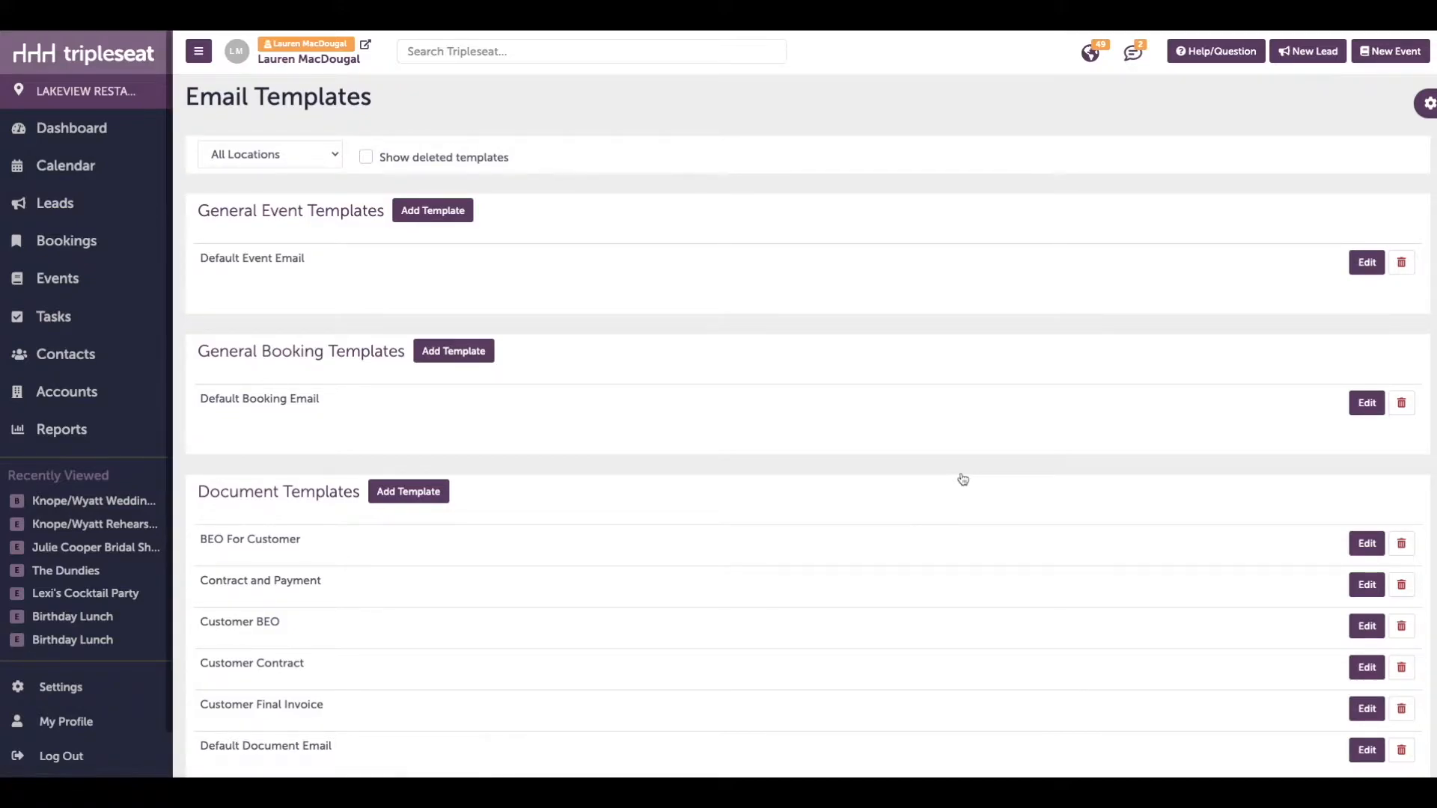
# Examine the email template categories: payment, lead, document, general booking and general event templates
pyautogui.scroll(-3, 346, 497)
pyautogui.scroll(-6, 346, 497)
pyautogui.doubleClick(241, 546)
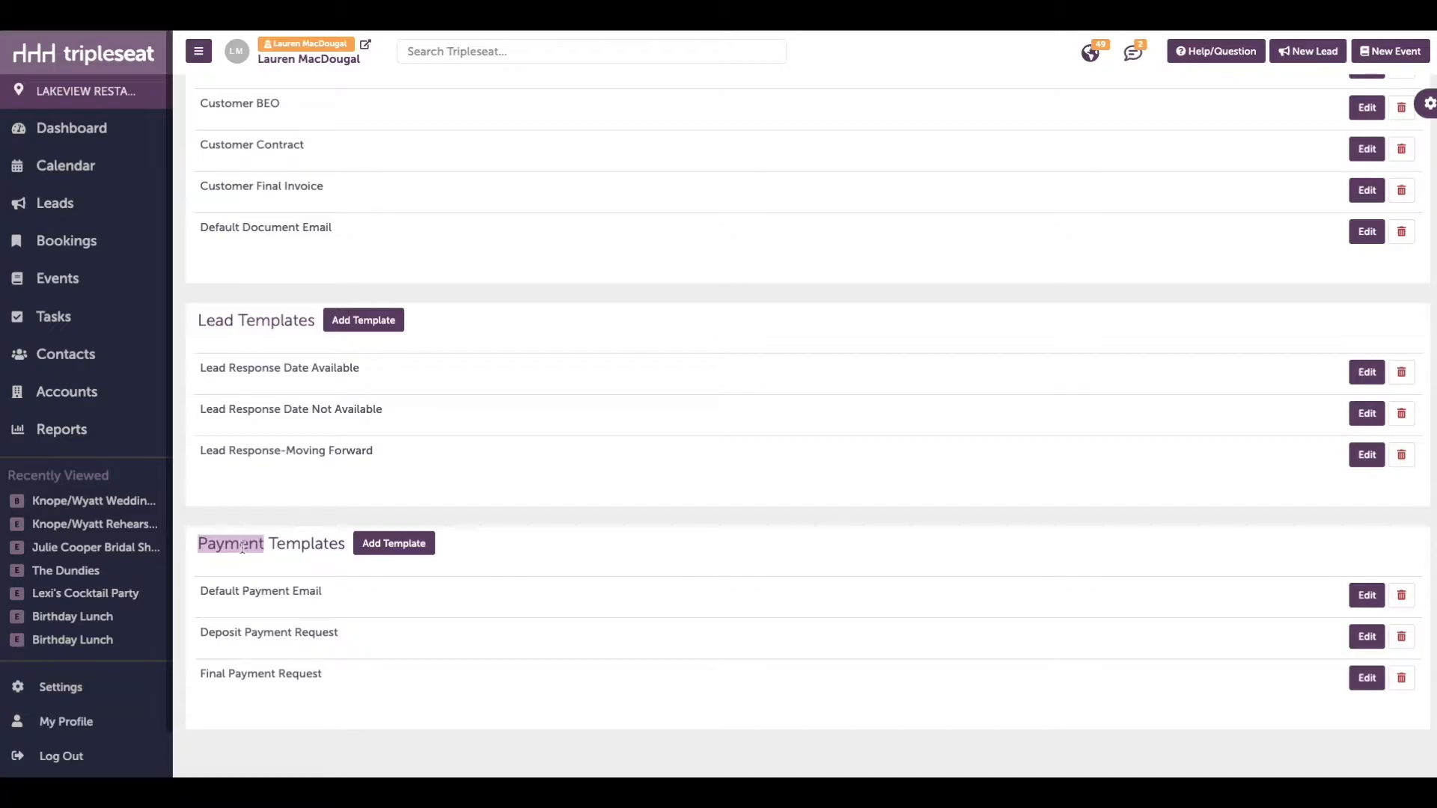
pyautogui.doubleClick(223, 320)
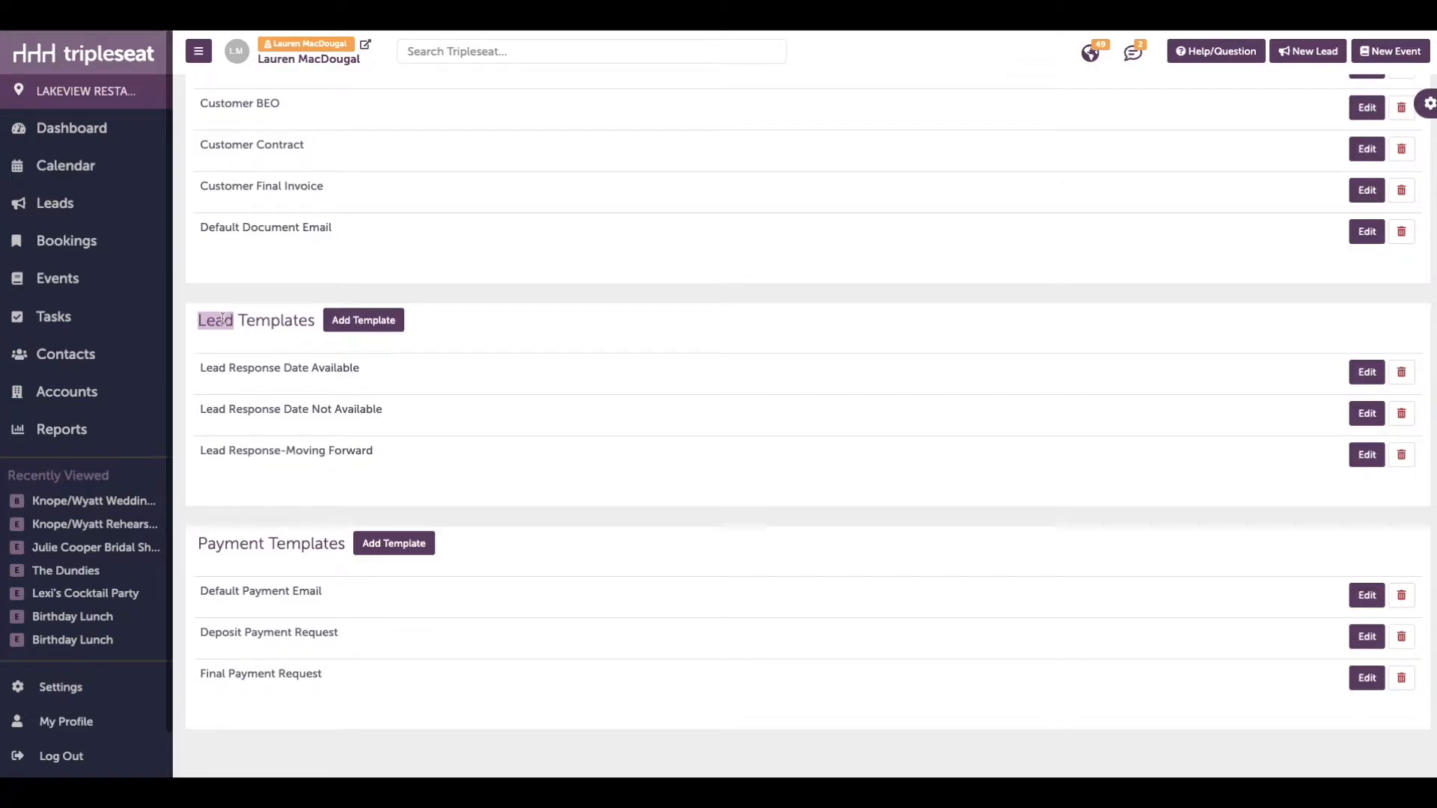
pyautogui.scroll(3, 222, 319)
pyautogui.doubleClick(224, 154)
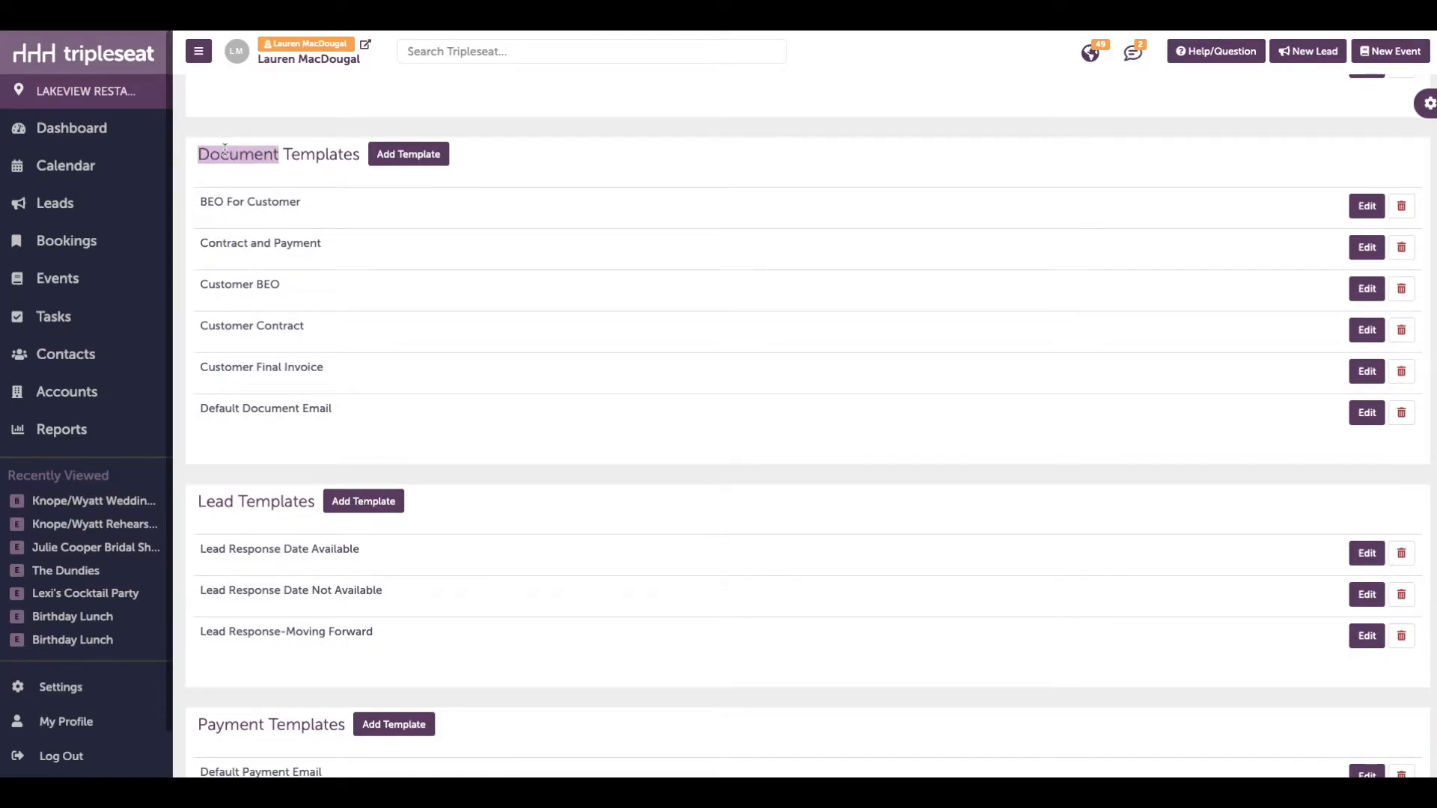
pyautogui.scroll(3, 224, 149)
pyautogui.doubleClick(283, 183)
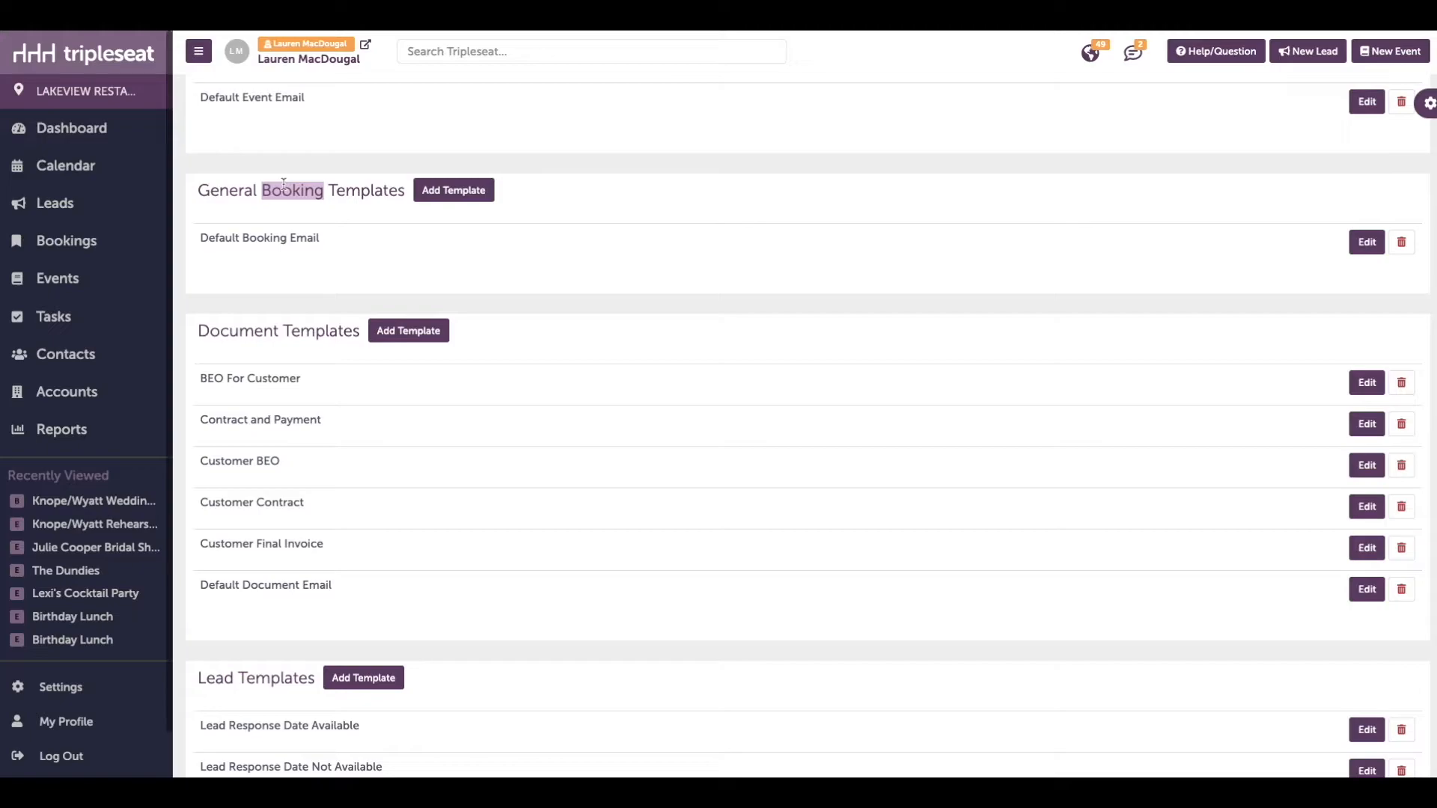
pyautogui.scroll(3, 284, 183)
pyautogui.click(286, 207)
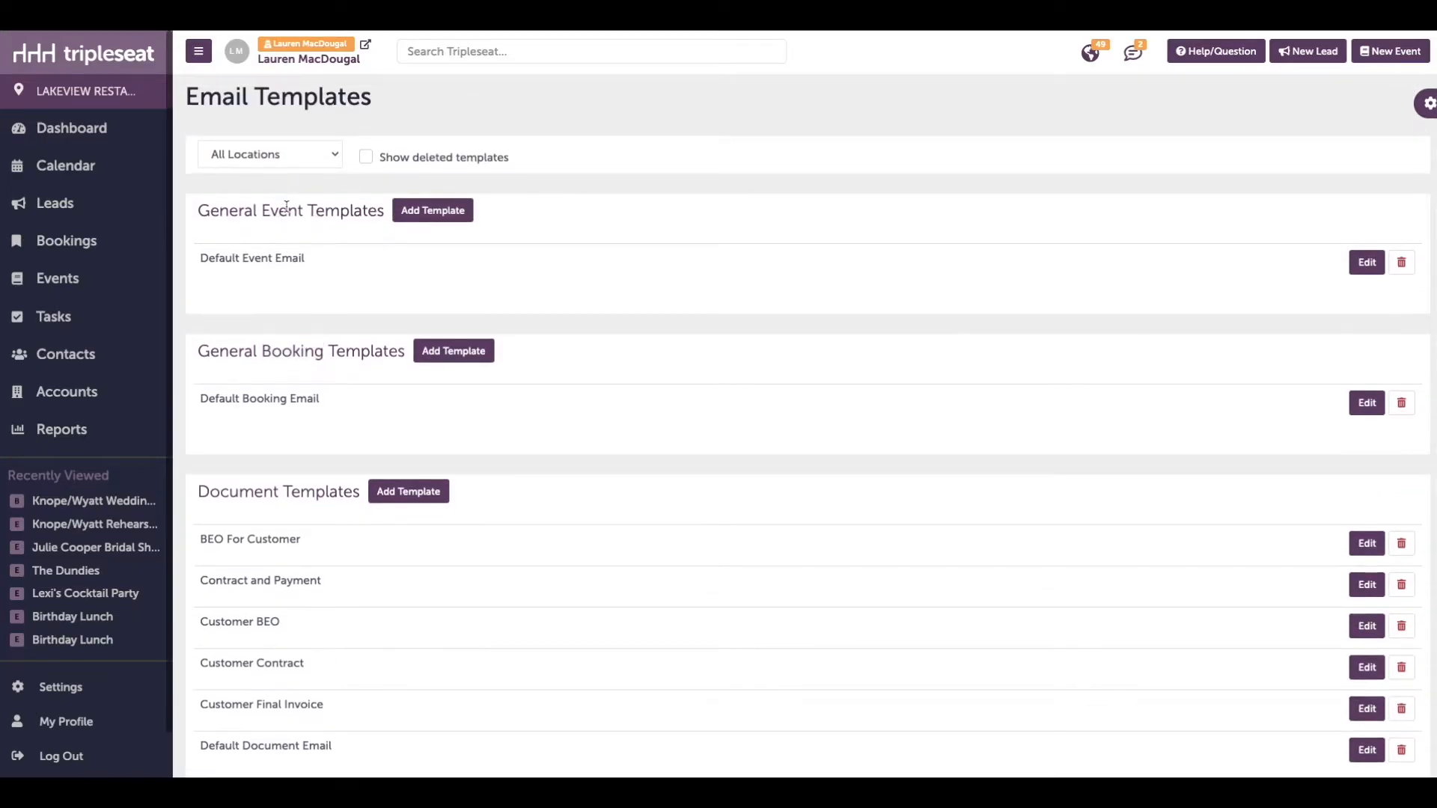
pyautogui.doubleClick(286, 206)
# Open the "Lead Response Date Available" lead template and review its name, subject, body and the "here" link
pyautogui.scroll(-7, 288, 212)
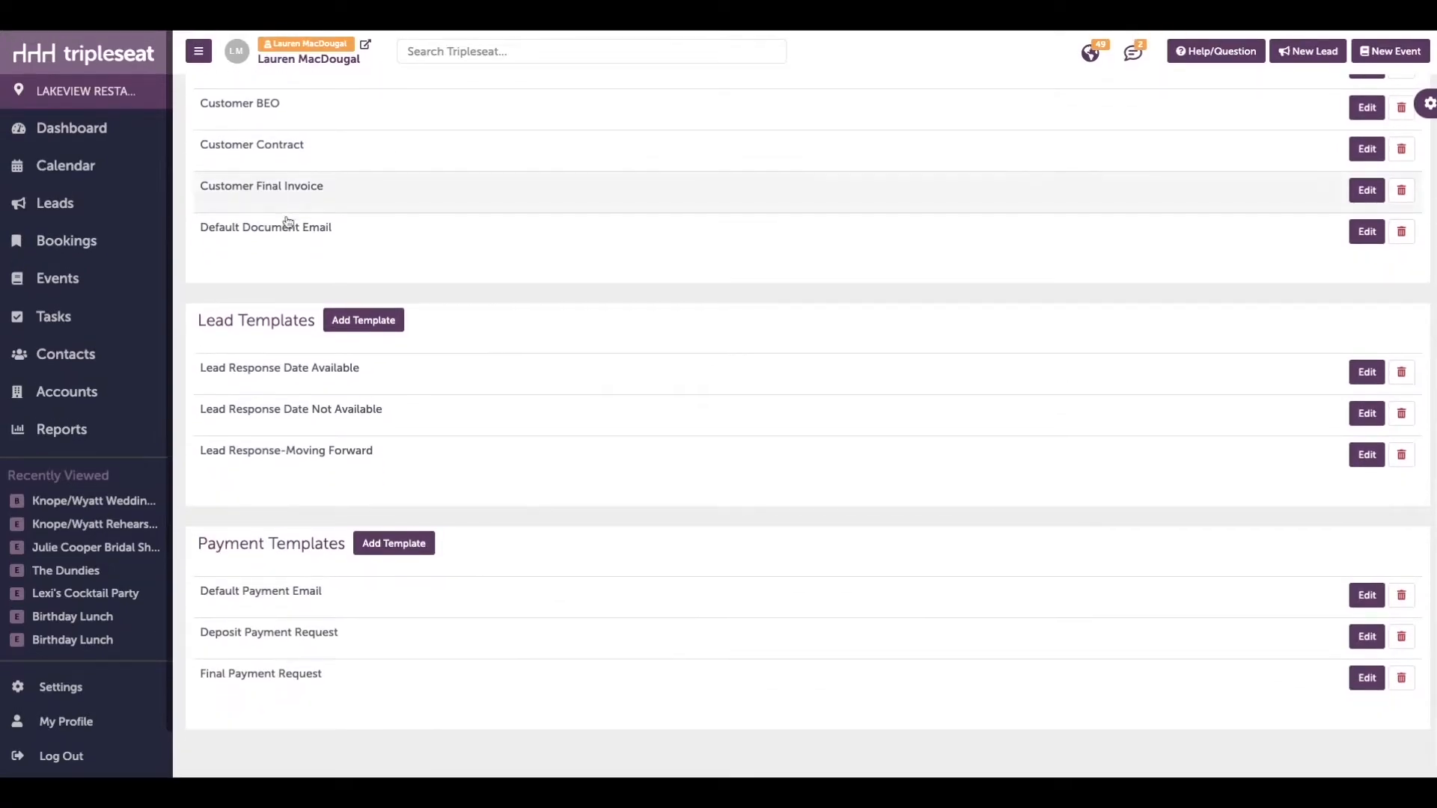
pyautogui.click(312, 378)
pyautogui.click(448, 155)
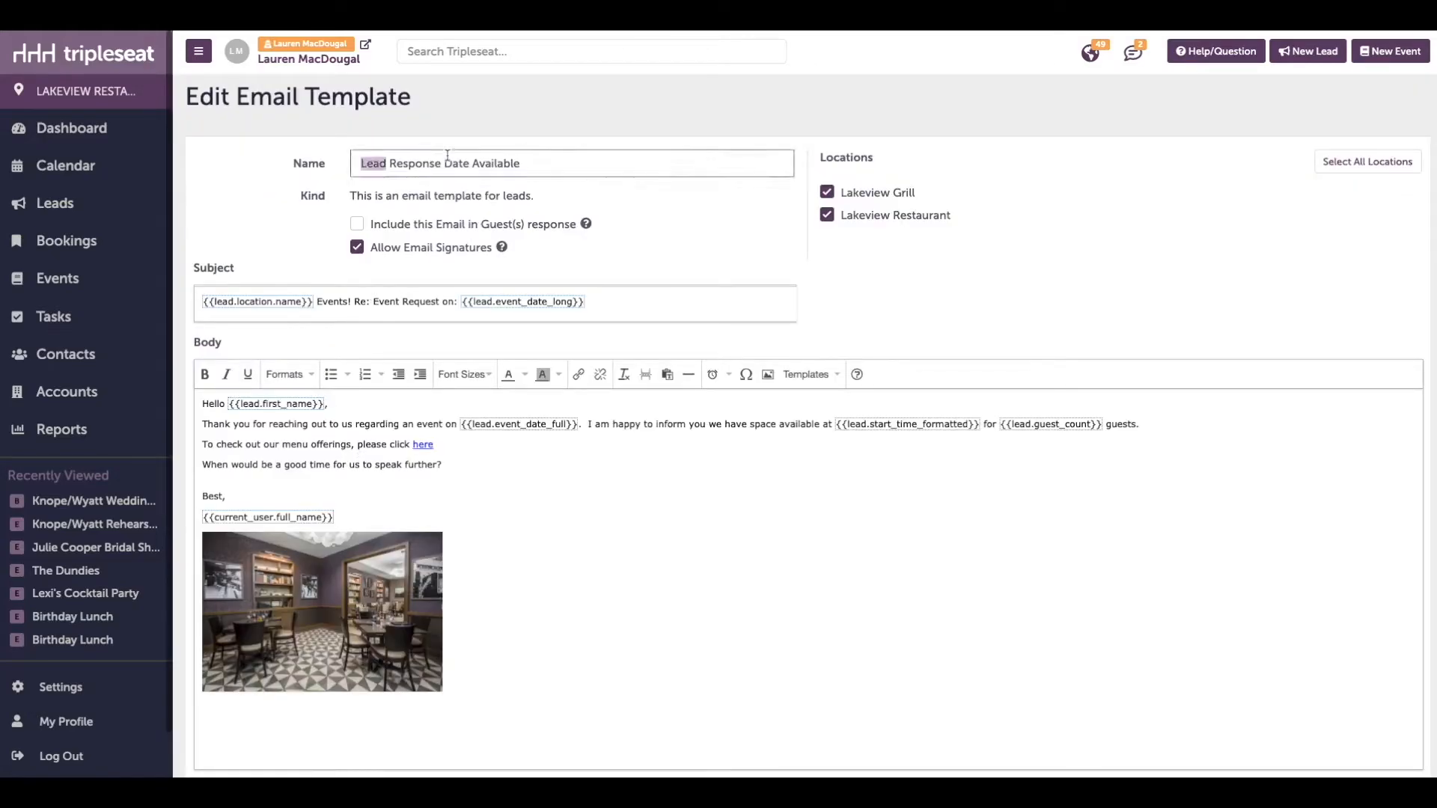
pyautogui.tripleClick(447, 155)
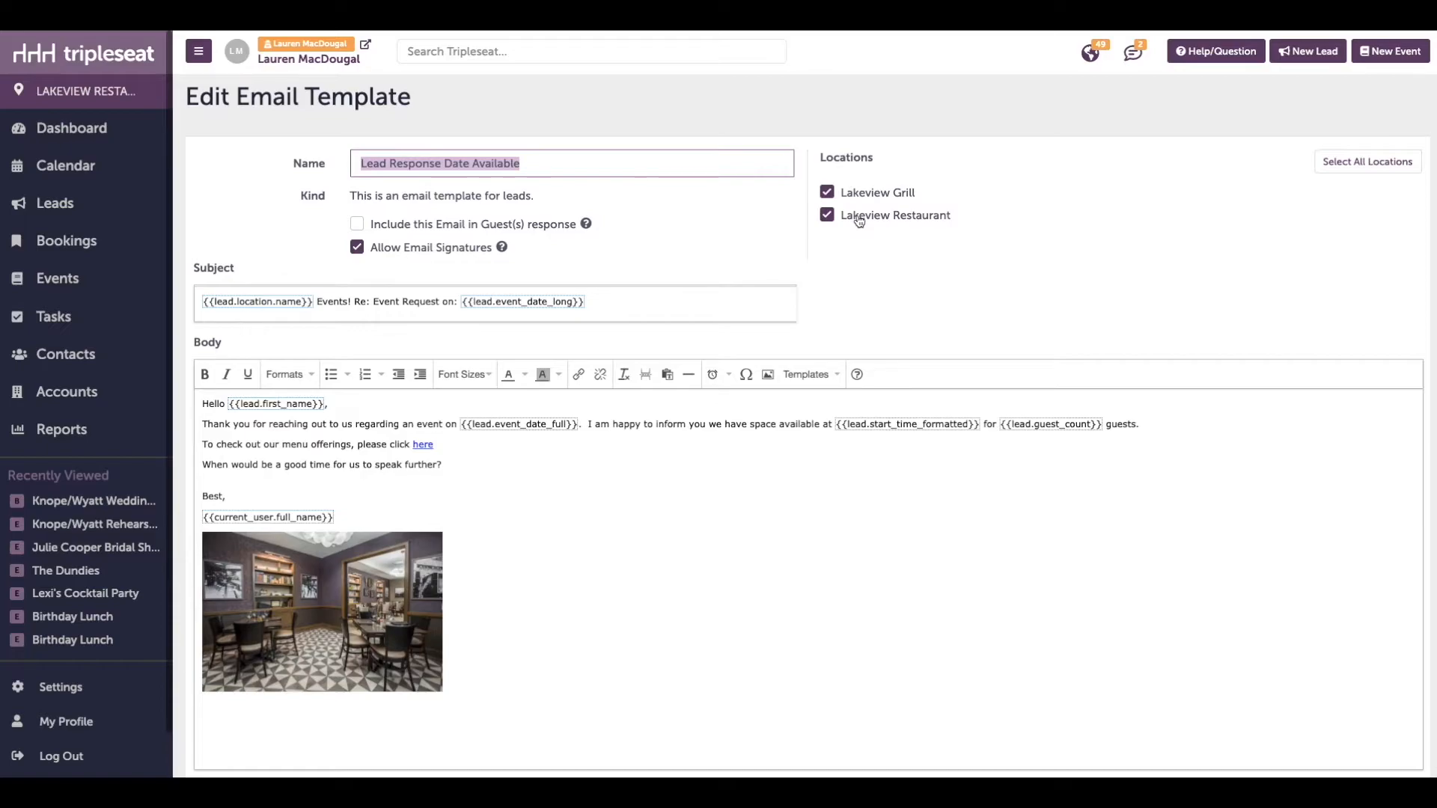
pyautogui.doubleClick(215, 268)
pyautogui.doubleClick(212, 345)
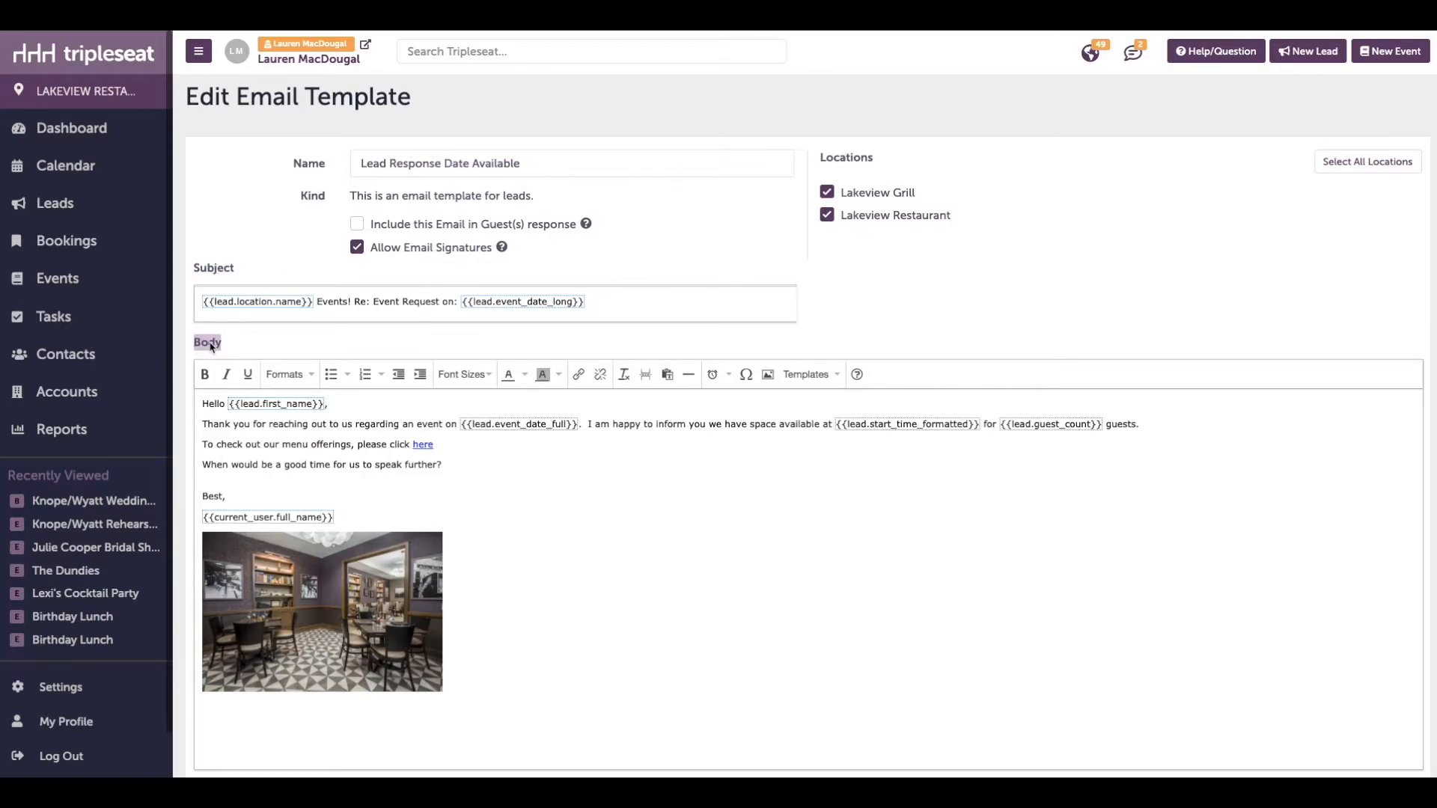
pyautogui.doubleClick(213, 269)
pyautogui.doubleClick(210, 343)
pyautogui.click(490, 510)
pyautogui.doubleClick(419, 446)
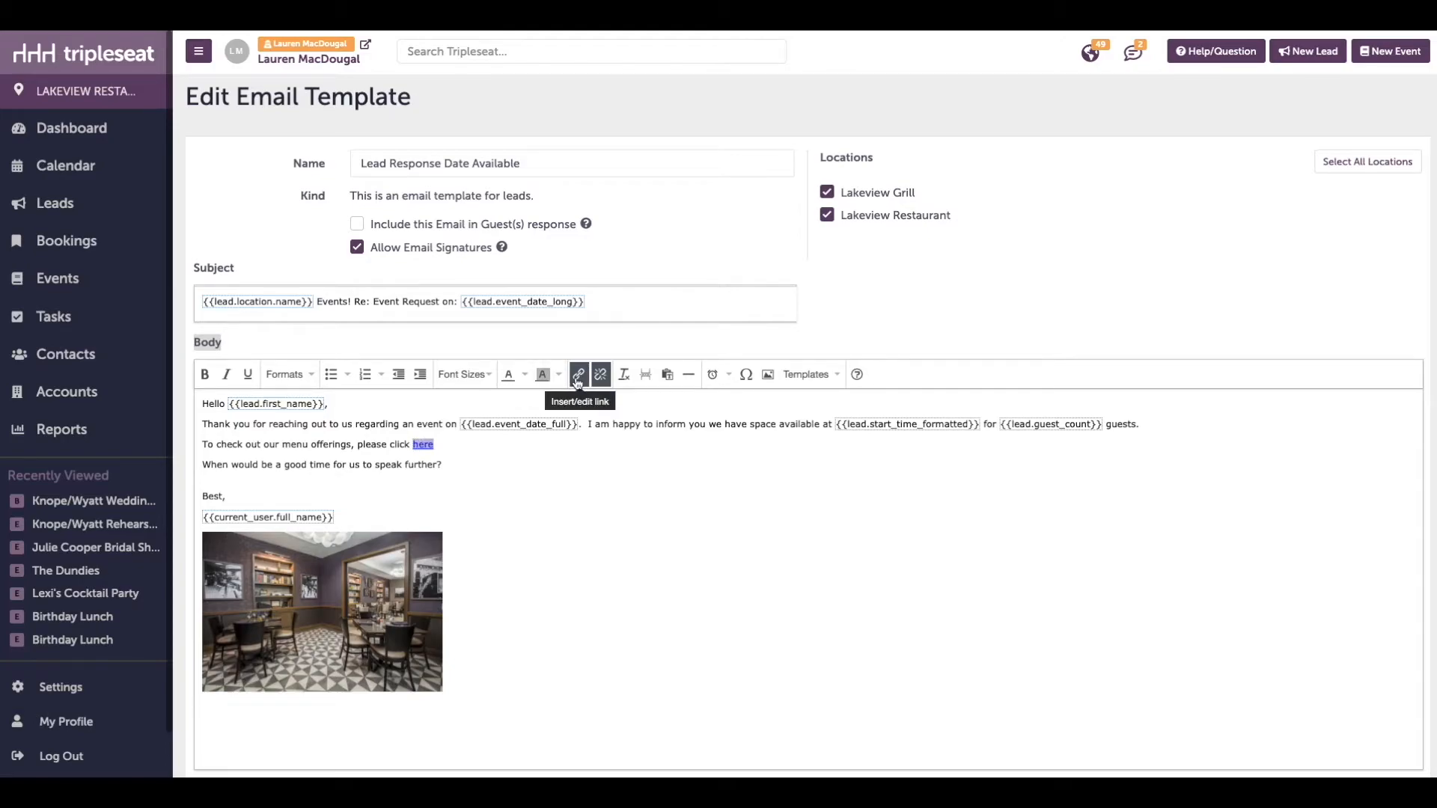
pyautogui.click(842, 495)
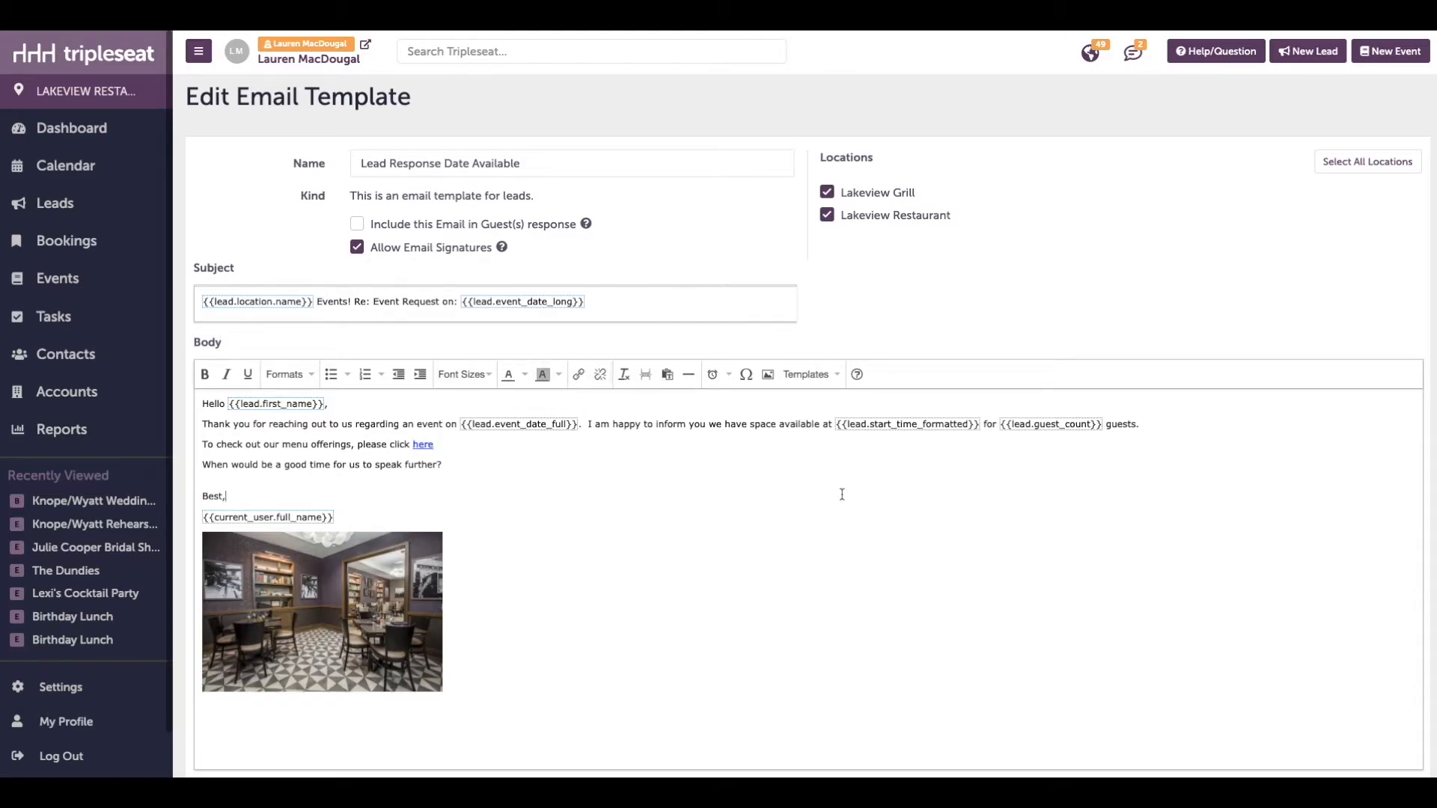
# Examine the merge fields in the template body for first name, event date, start time, guest count and current user
pyautogui.click(295, 408)
pyautogui.click(502, 428)
pyautogui.click(905, 430)
pyautogui.click(819, 514)
pyautogui.click(296, 406)
pyautogui.click(546, 429)
pyautogui.click(881, 430)
pyautogui.click(1063, 429)
pyautogui.click(277, 520)
# Replace the period after "guests" in the body with "at" and browse the lead and location fields available for insertion there
pyautogui.click(1167, 423)
pyautogui.press('BackSpace')
pyautogui.write('at')
pyautogui.rightClick(1172, 431)
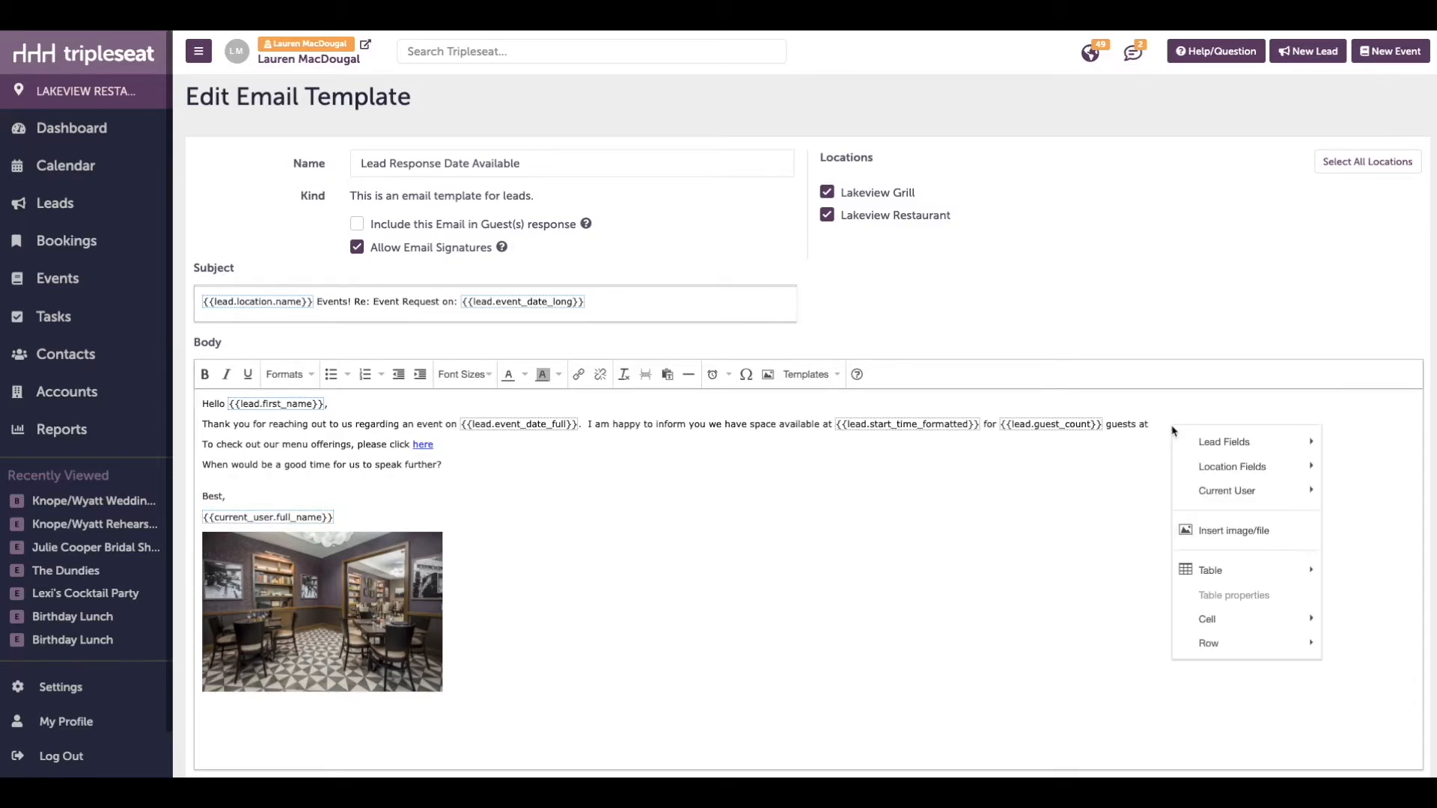
pyautogui.moveTo(1219, 449)
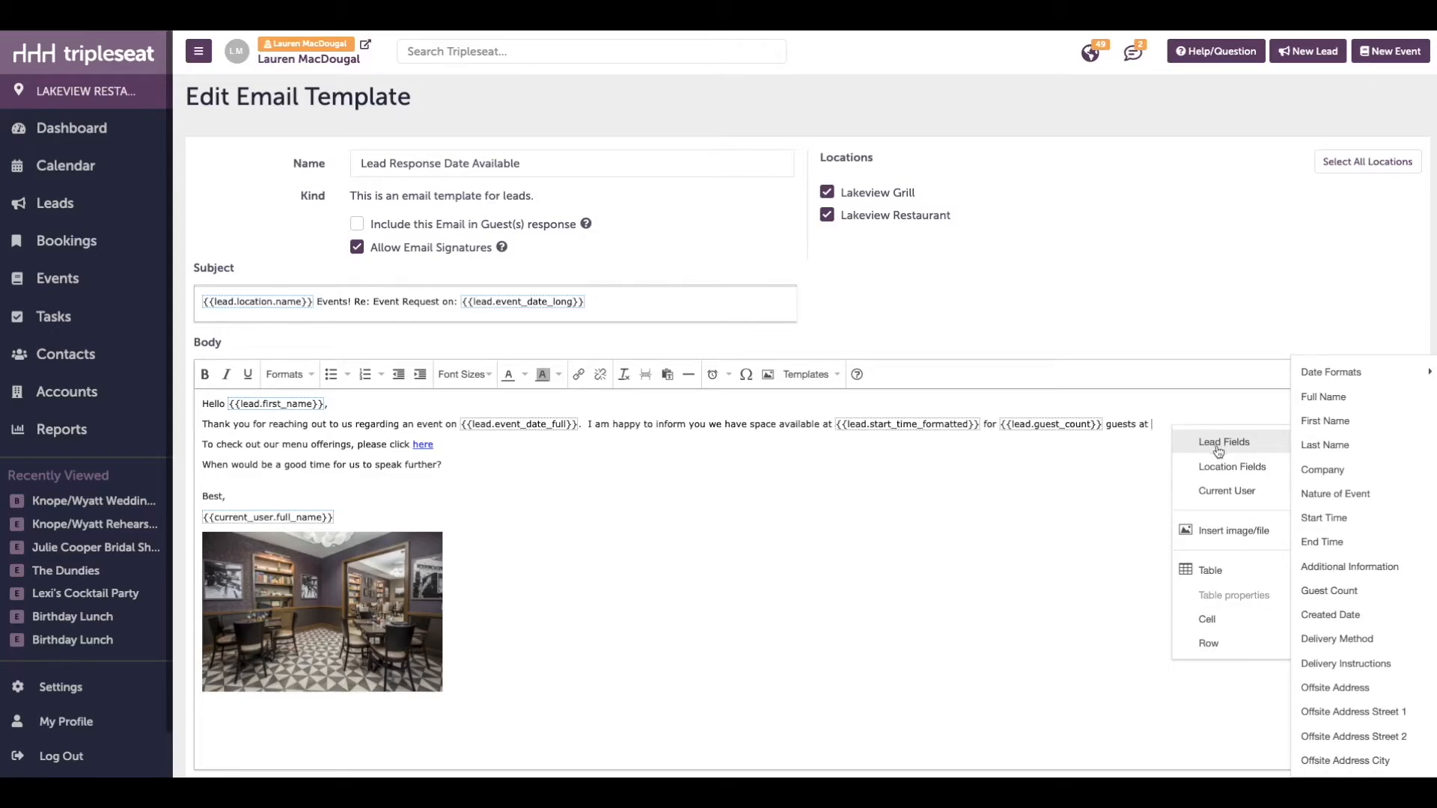
pyautogui.moveTo(1227, 469)
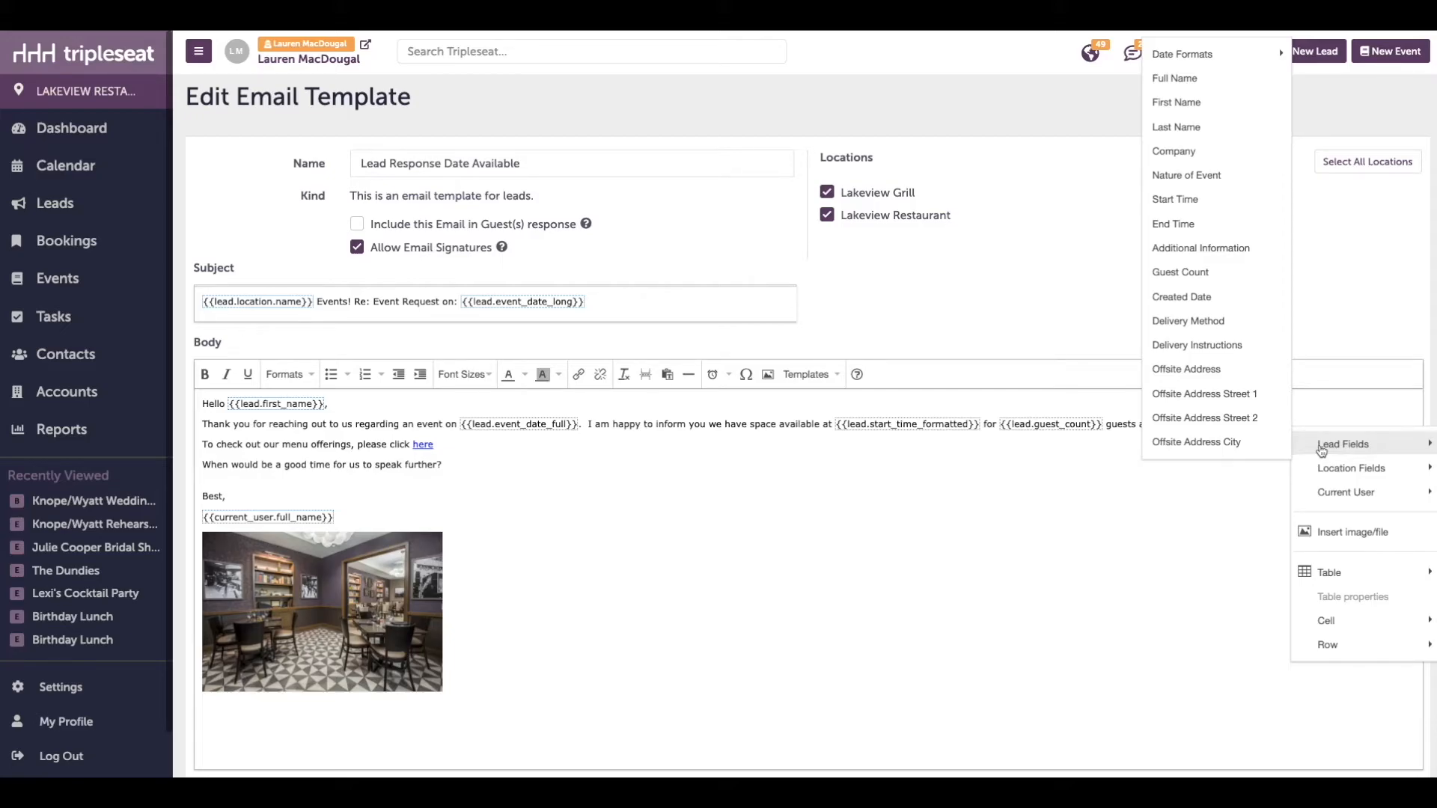
pyautogui.click(894, 493)
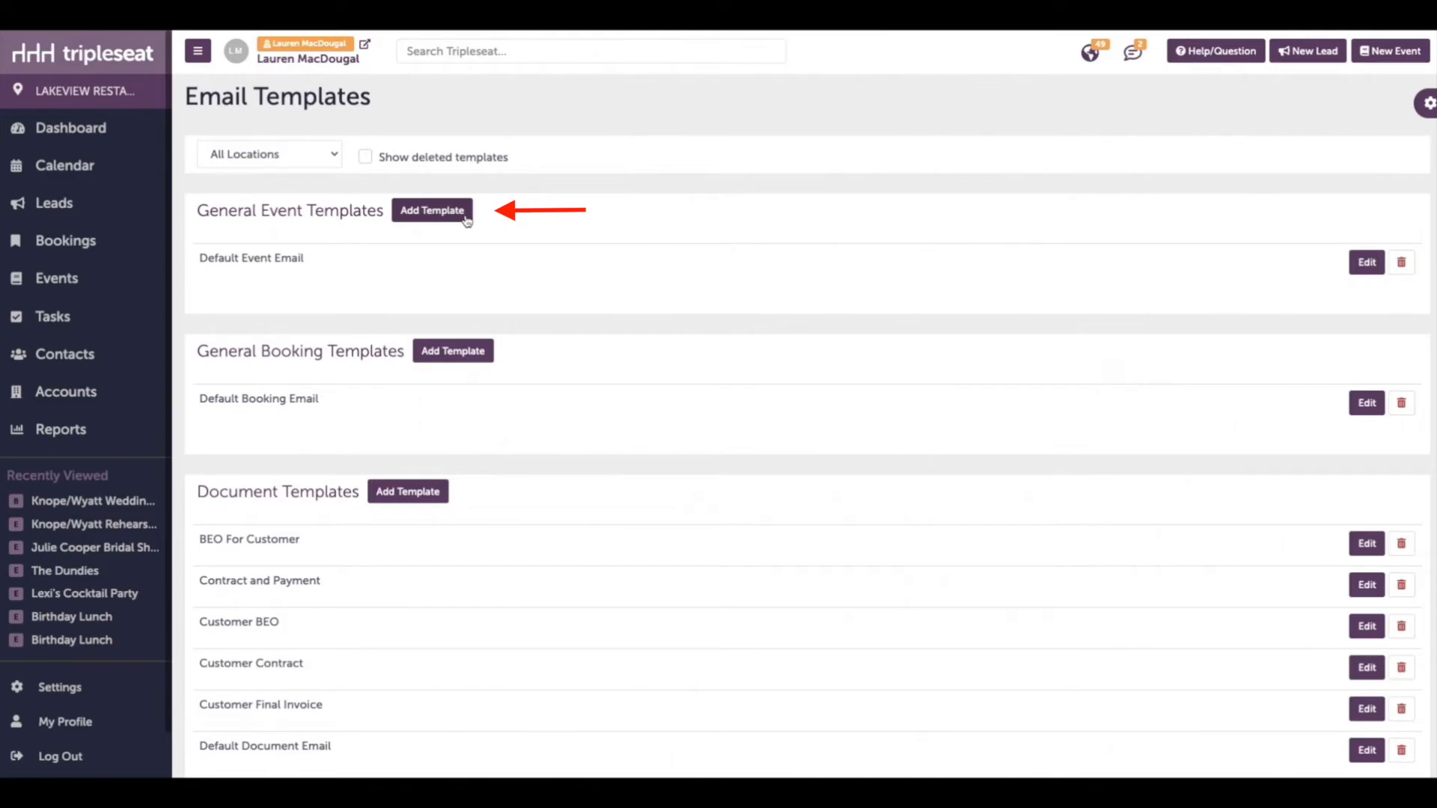
# Create a new general event template named "Date available" and assign it to Lakeview Grill and Lakeview Restaurant
pyautogui.click(466, 219)
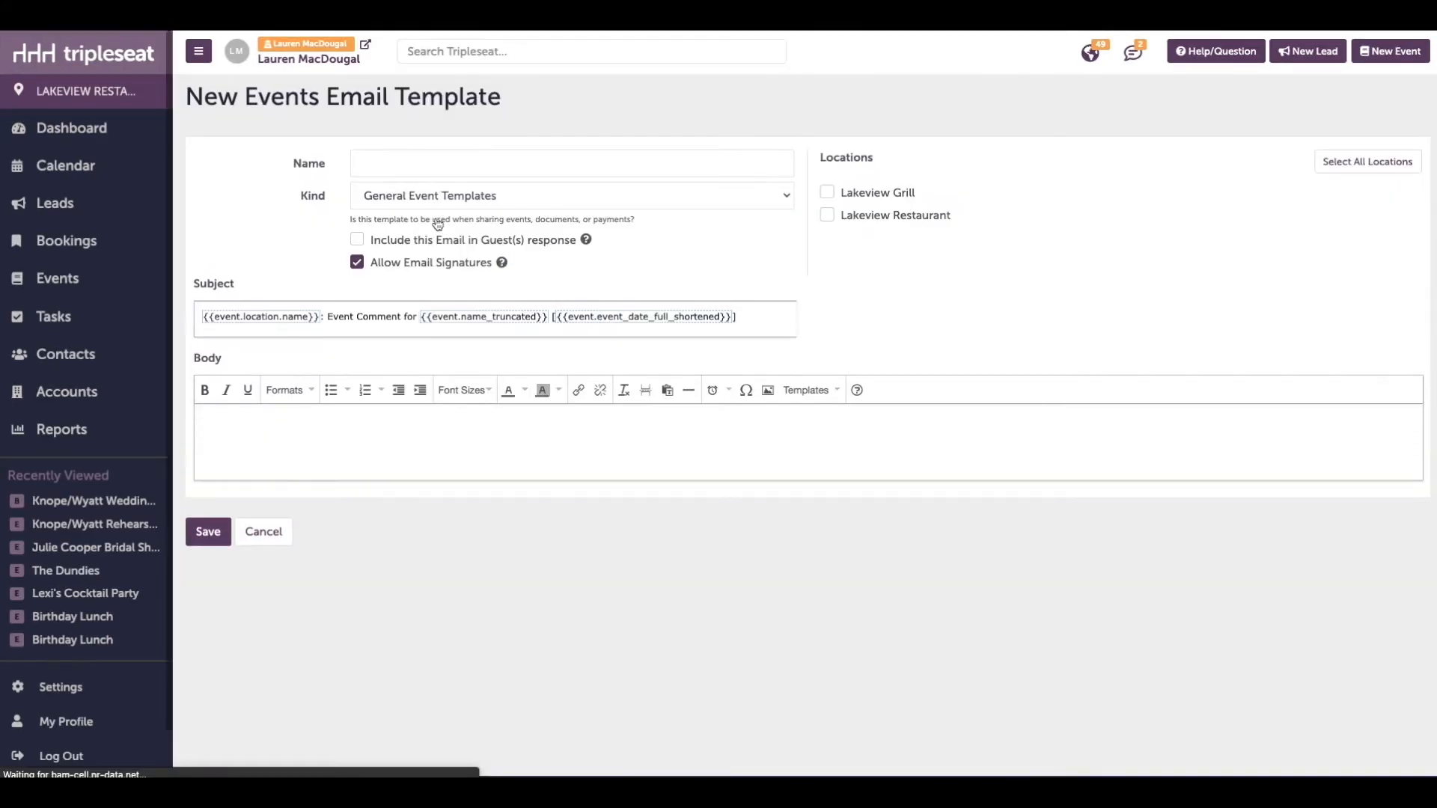
pyautogui.click(433, 163)
pyautogui.write('Date available')
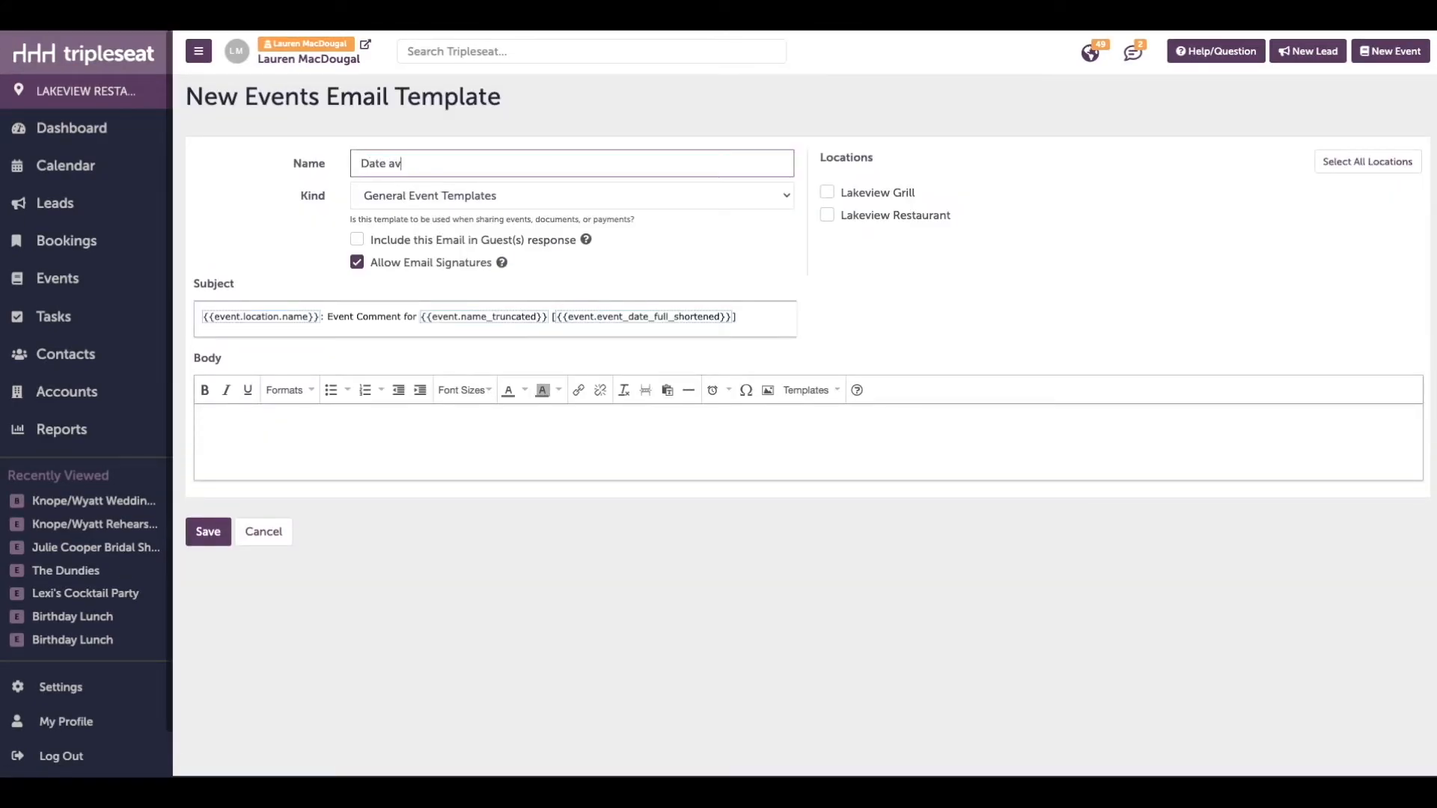
pyautogui.click(905, 196)
pyautogui.click(898, 216)
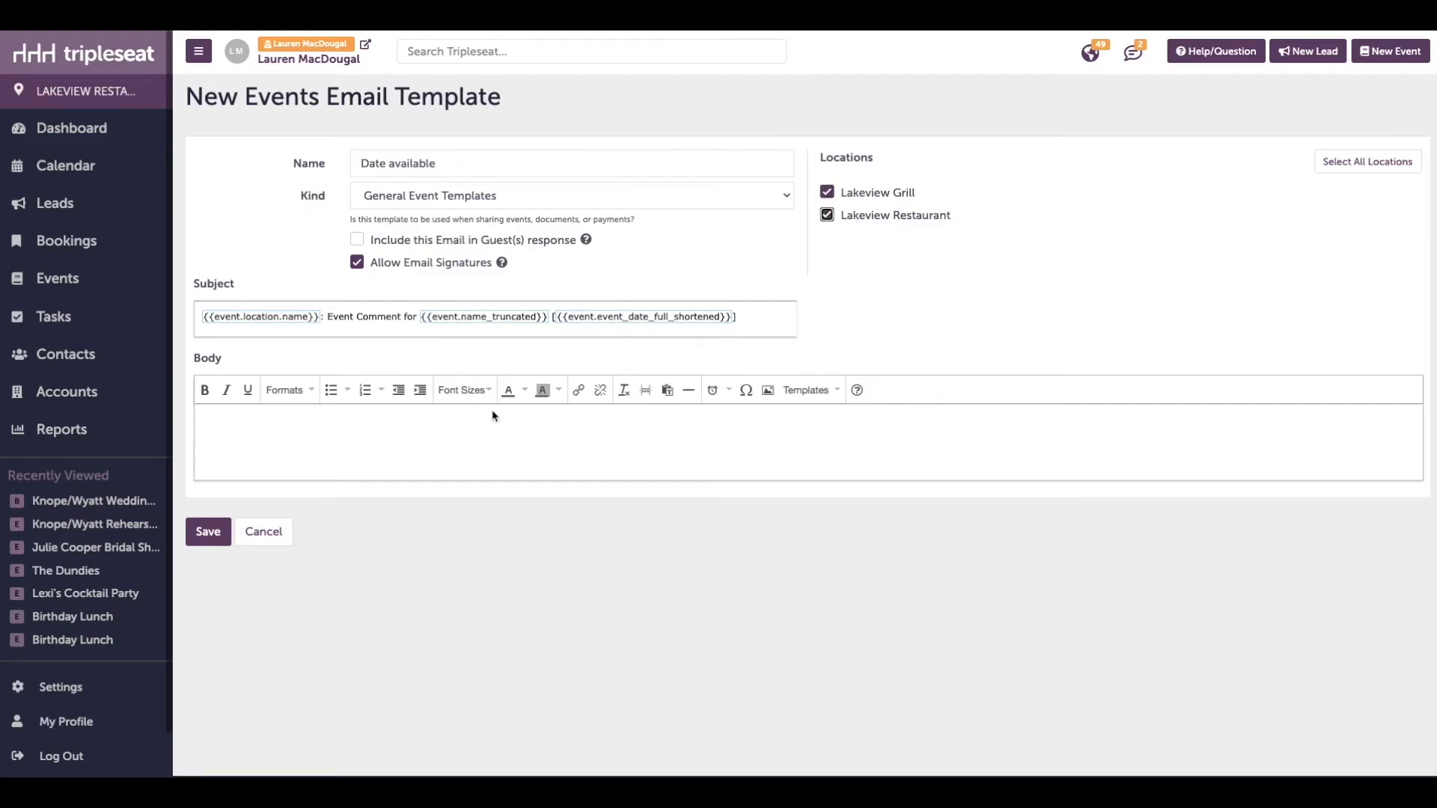
# Start the body with the greeting "Hello", the contact's first-name merge field and a comma
pyautogui.click(497, 433)
pyautogui.write('Hello')
pyautogui.rightClick(272, 420)
pyautogui.moveTo(345, 507)
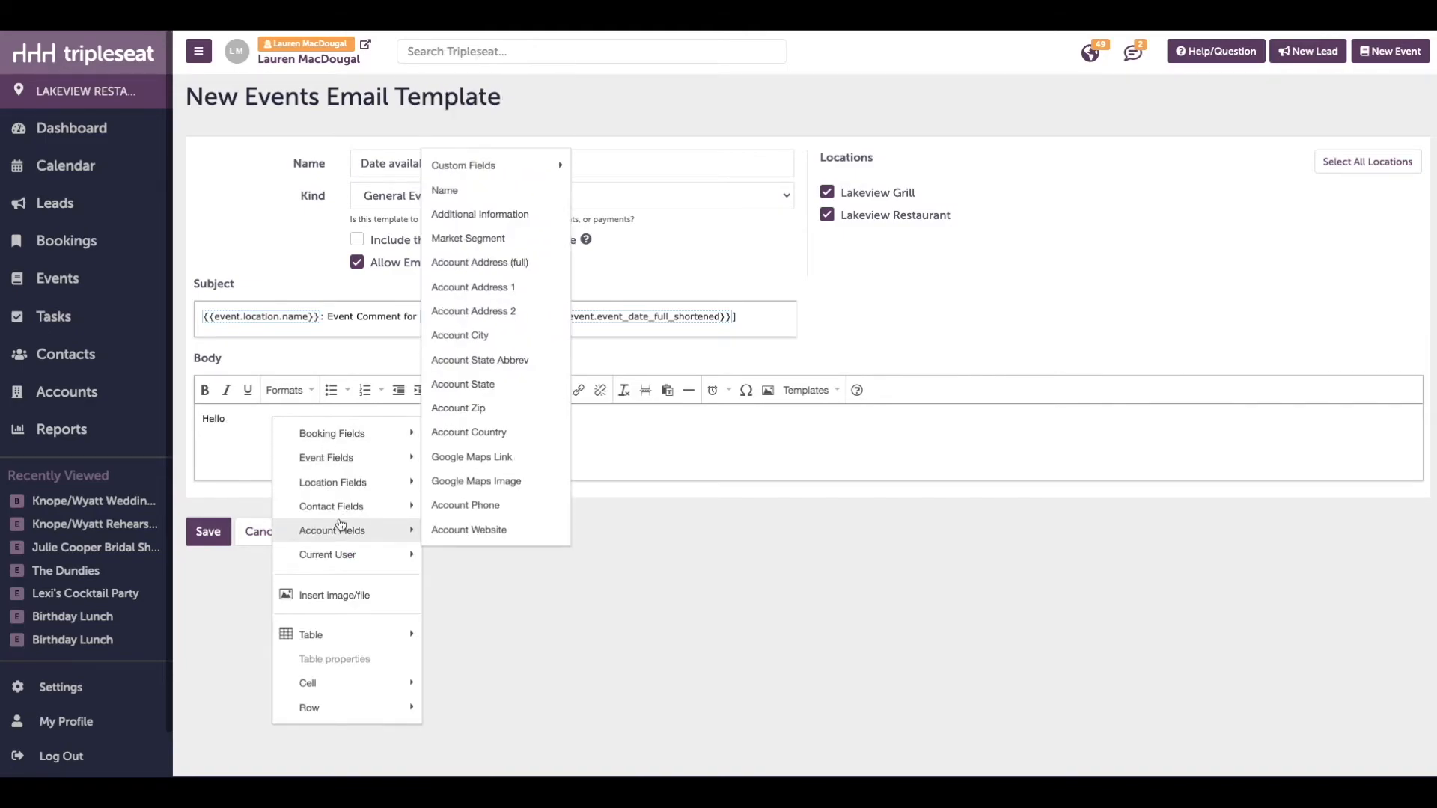
pyautogui.click(497, 165)
pyautogui.write(',')
pyautogui.press('Return')
# Write "Thank you for reaching out to us regarding an event on" and insert the event date field in the "Thursday, March 21, 2019" format
pyautogui.write('Thank you for reaching out to us regarding an event on')
pyautogui.rightClick(550, 447)
pyautogui.moveTo(605, 488)
pyautogui.moveTo(741, 121)
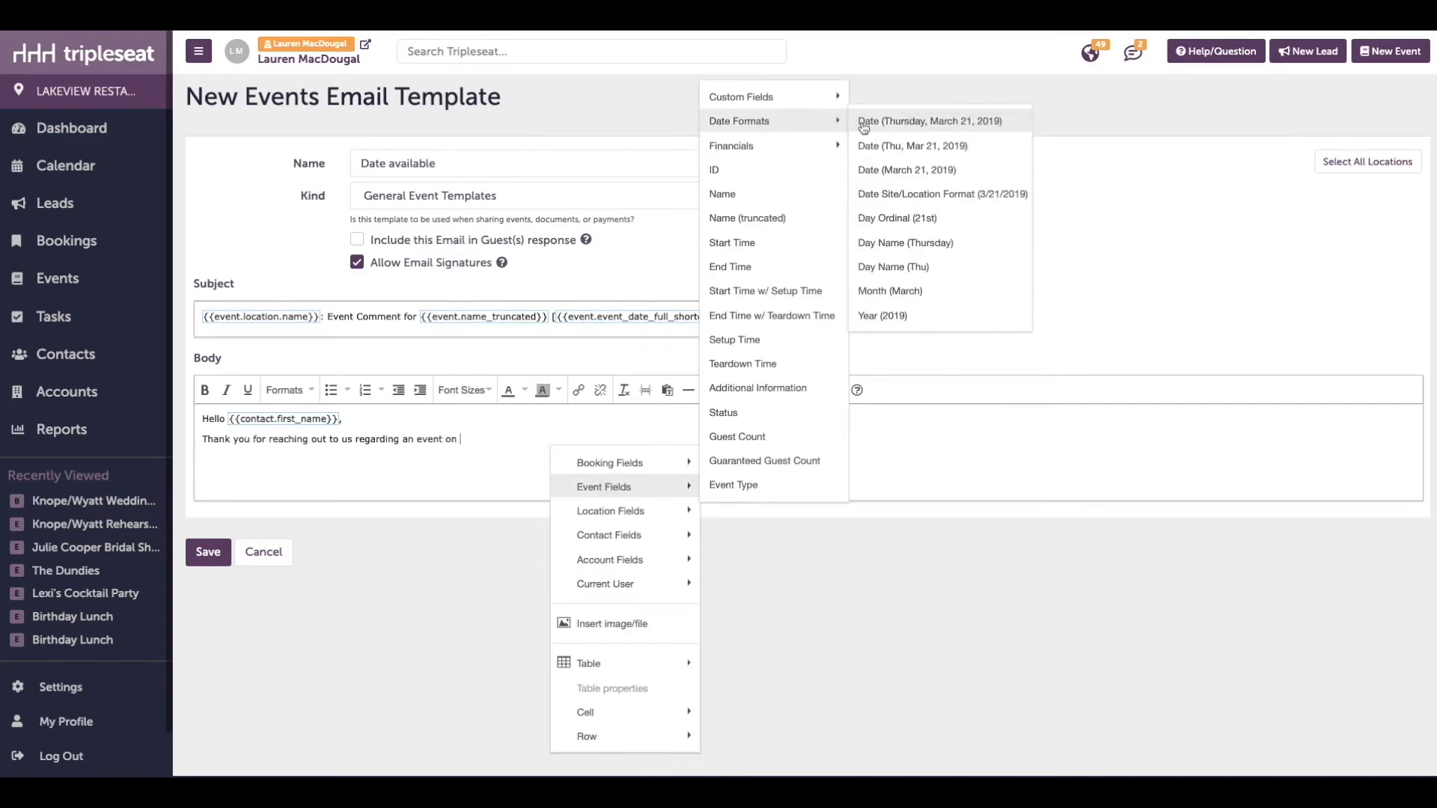
pyautogui.click(866, 123)
# Add "I am happy to inform you we have space available for" the event guest count field "in our" the event room name field
pyautogui.write('.  I am happy to inform you we have space available for')
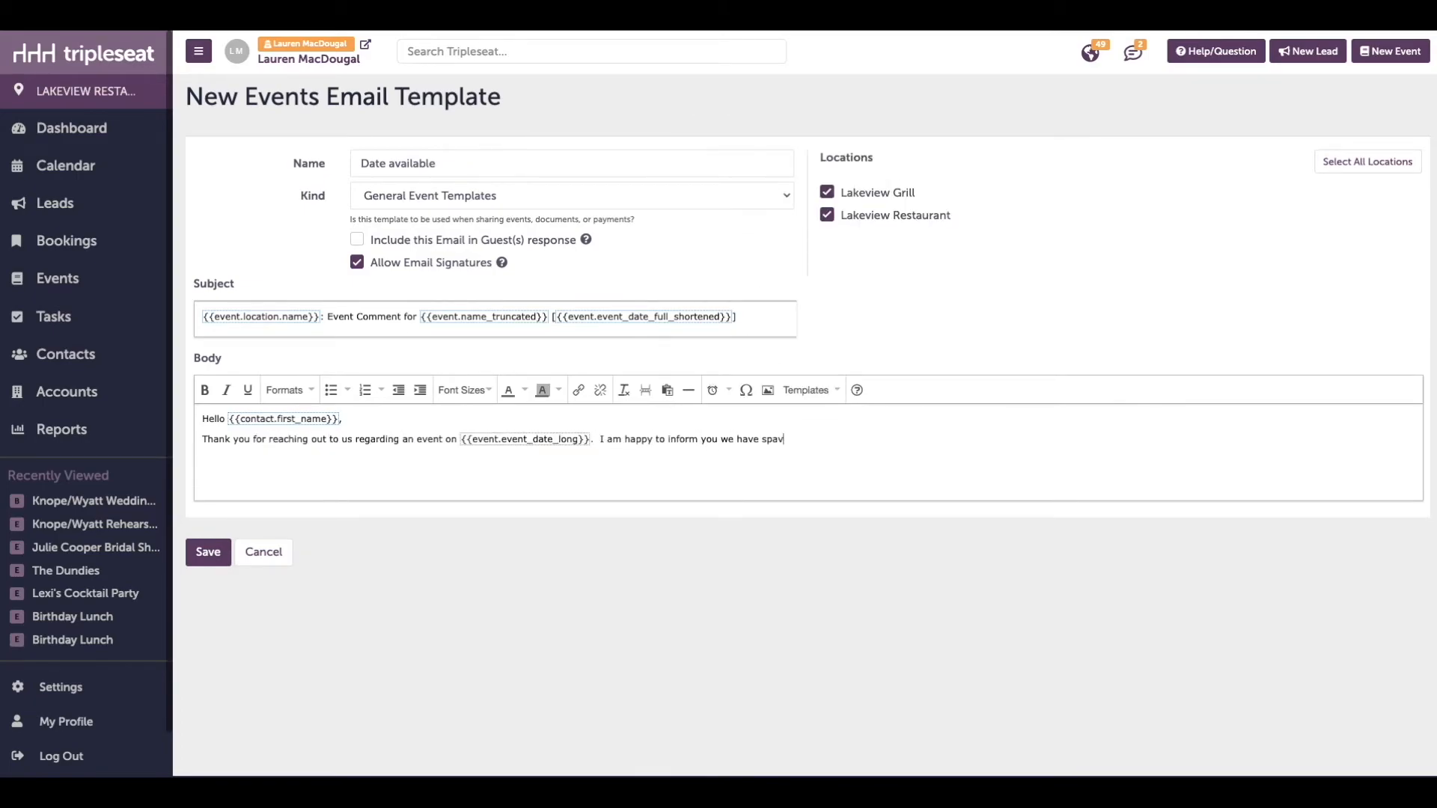
pyautogui.rightClick(867, 435)
pyautogui.moveTo(921, 477)
pyautogui.click(1055, 428)
pyautogui.write('in our')
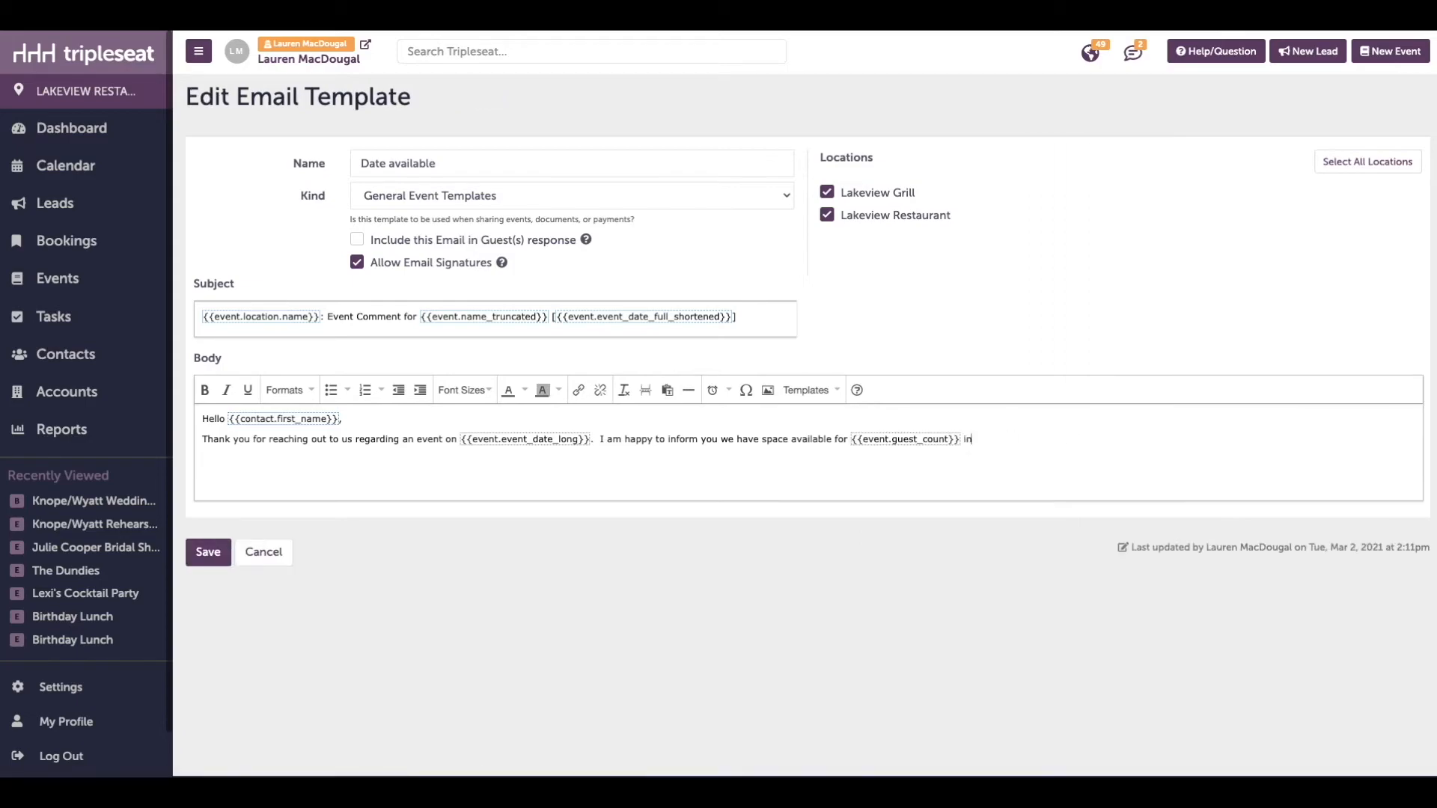
pyautogui.rightClick(1041, 444)
pyautogui.scroll(-5, 1250, 459)
pyautogui.scroll(2, 1220, 419)
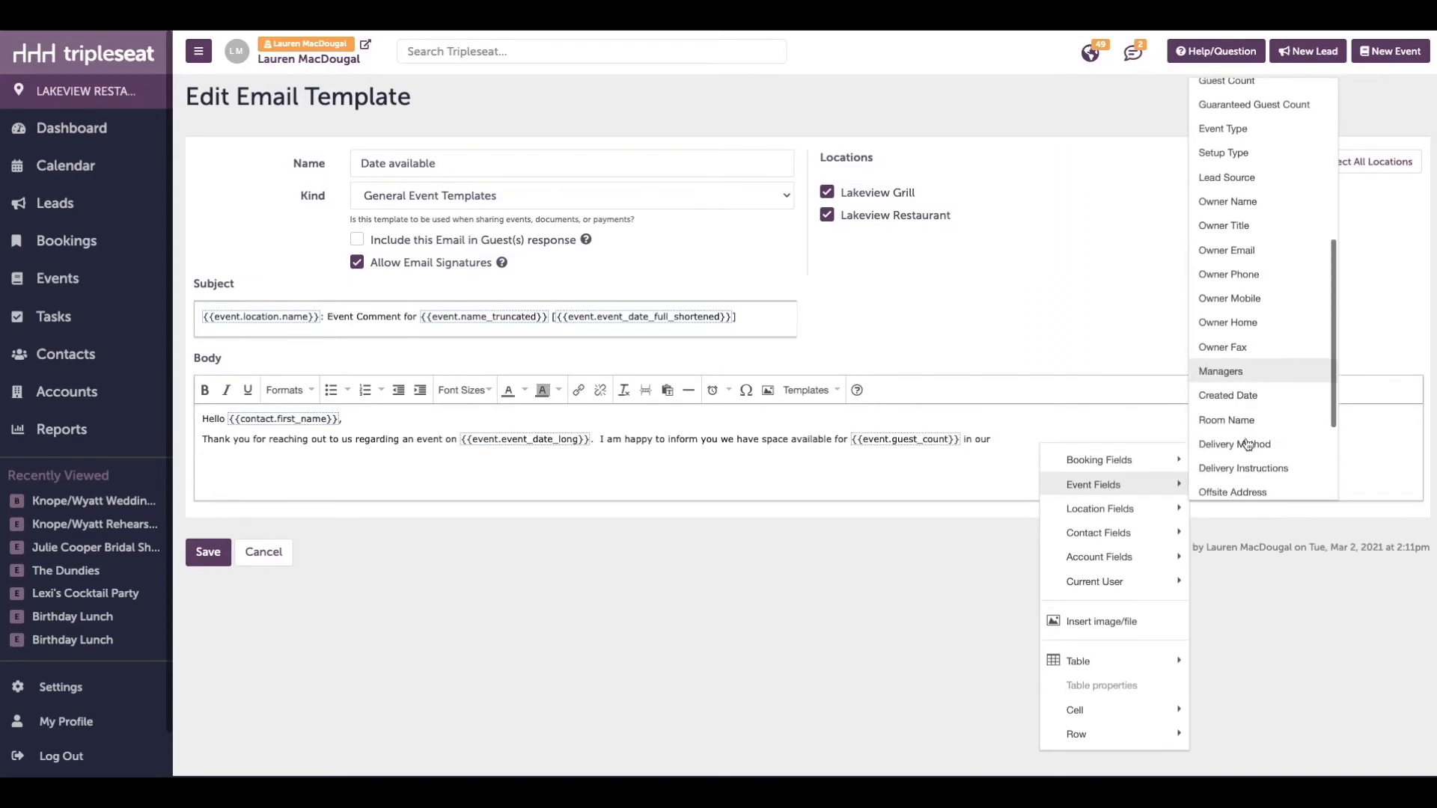
pyautogui.click(1200, 438)
pyautogui.write('.')
# Add the lines "To check out our menu offerings, please click here" and "When would be a good time for us to speak further?"
pyautogui.press('Return')
pyautogui.write('To check out our menu offerings, please click here')
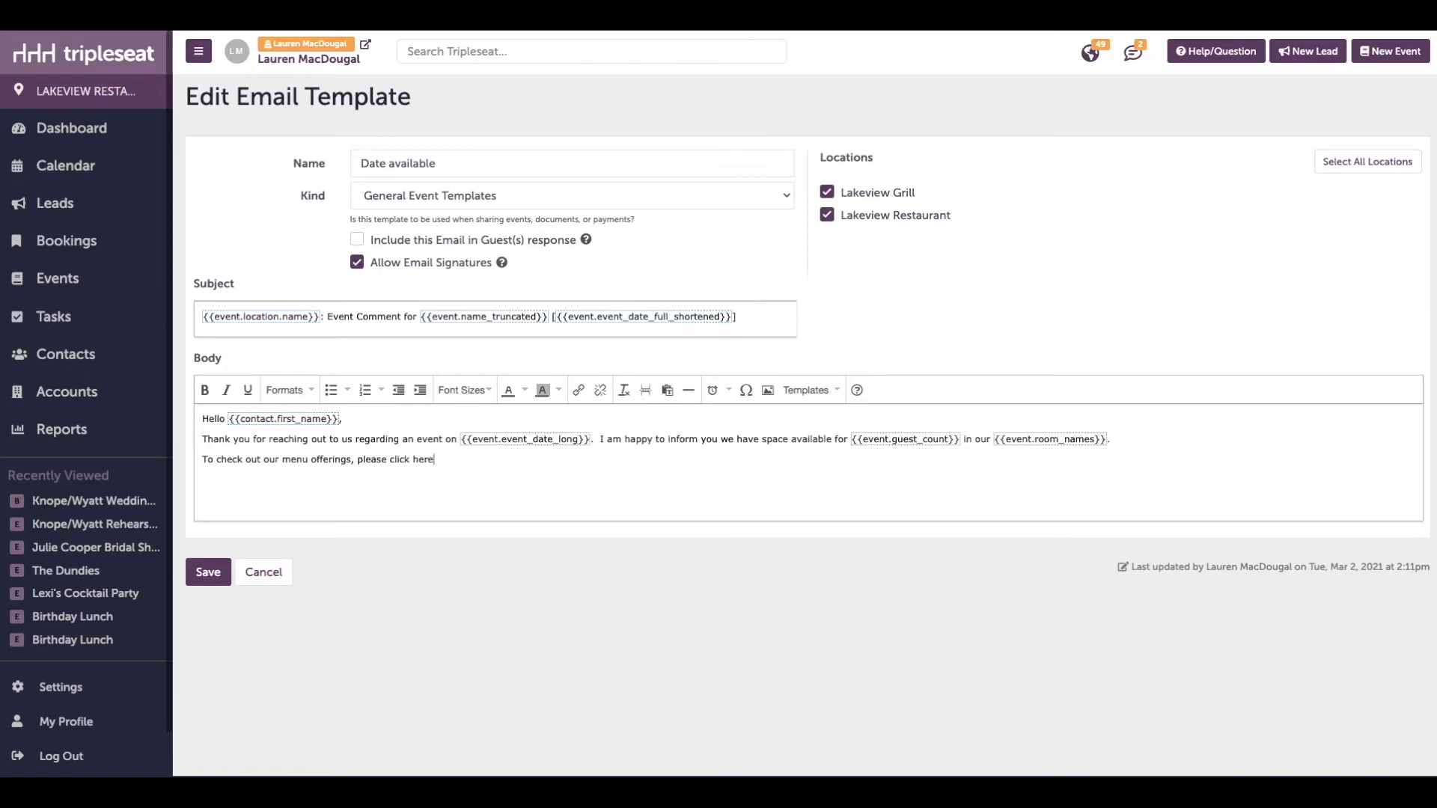
pyautogui.press('Return')
pyautogui.write('When would be a good time for us to speak further?')
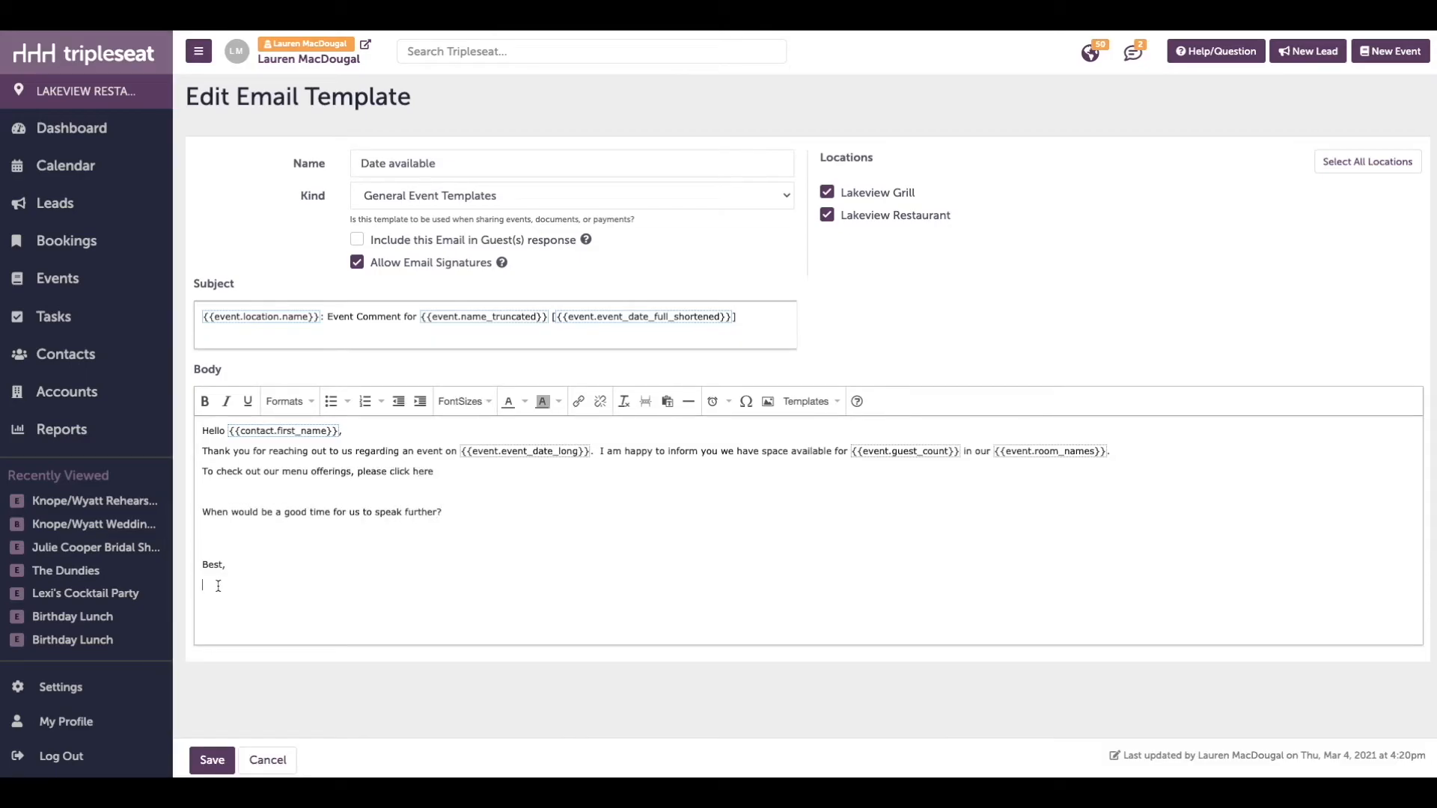
# Insert the current user's first-name field below the closing "Best,"
pyautogui.rightClick(218, 585)
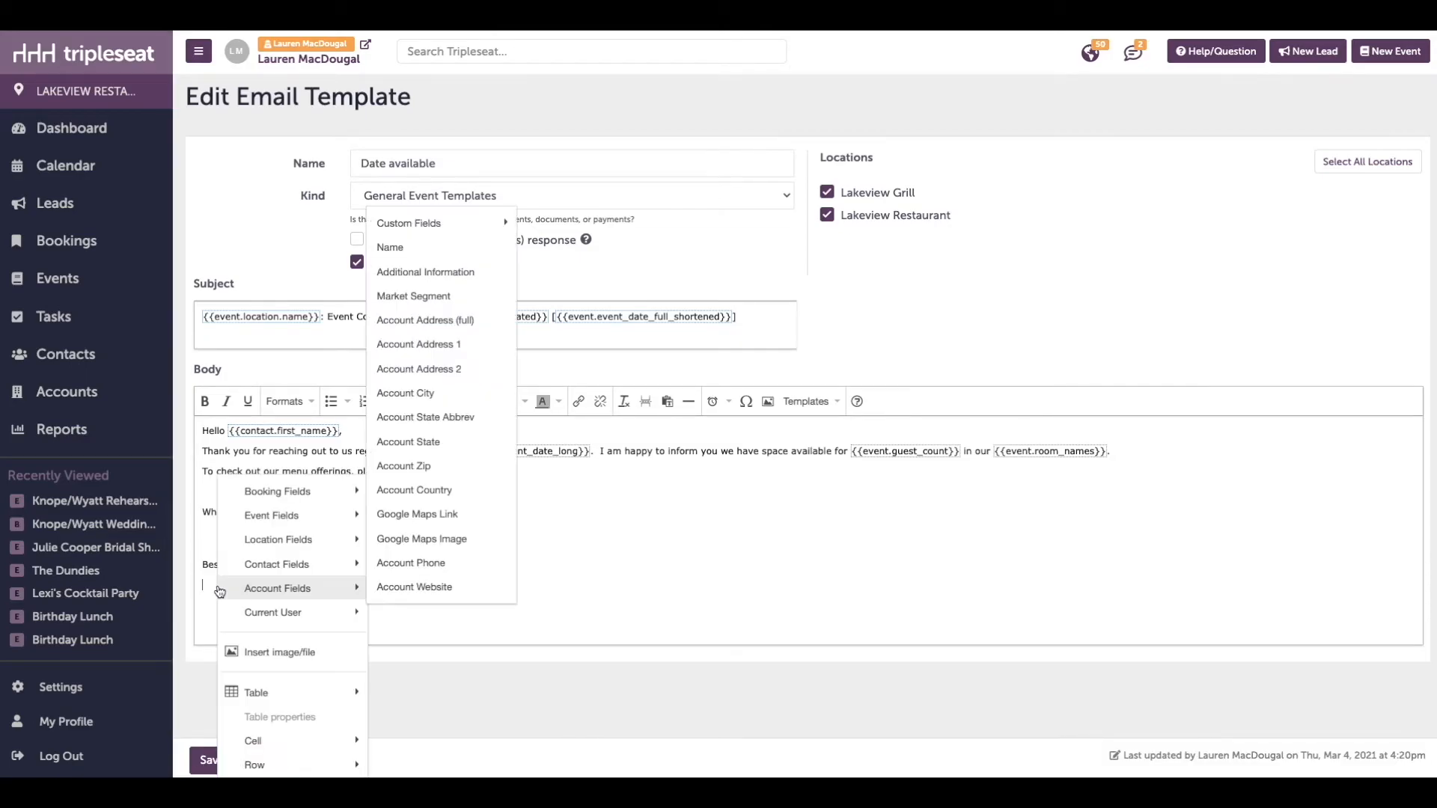
pyautogui.click(411, 422)
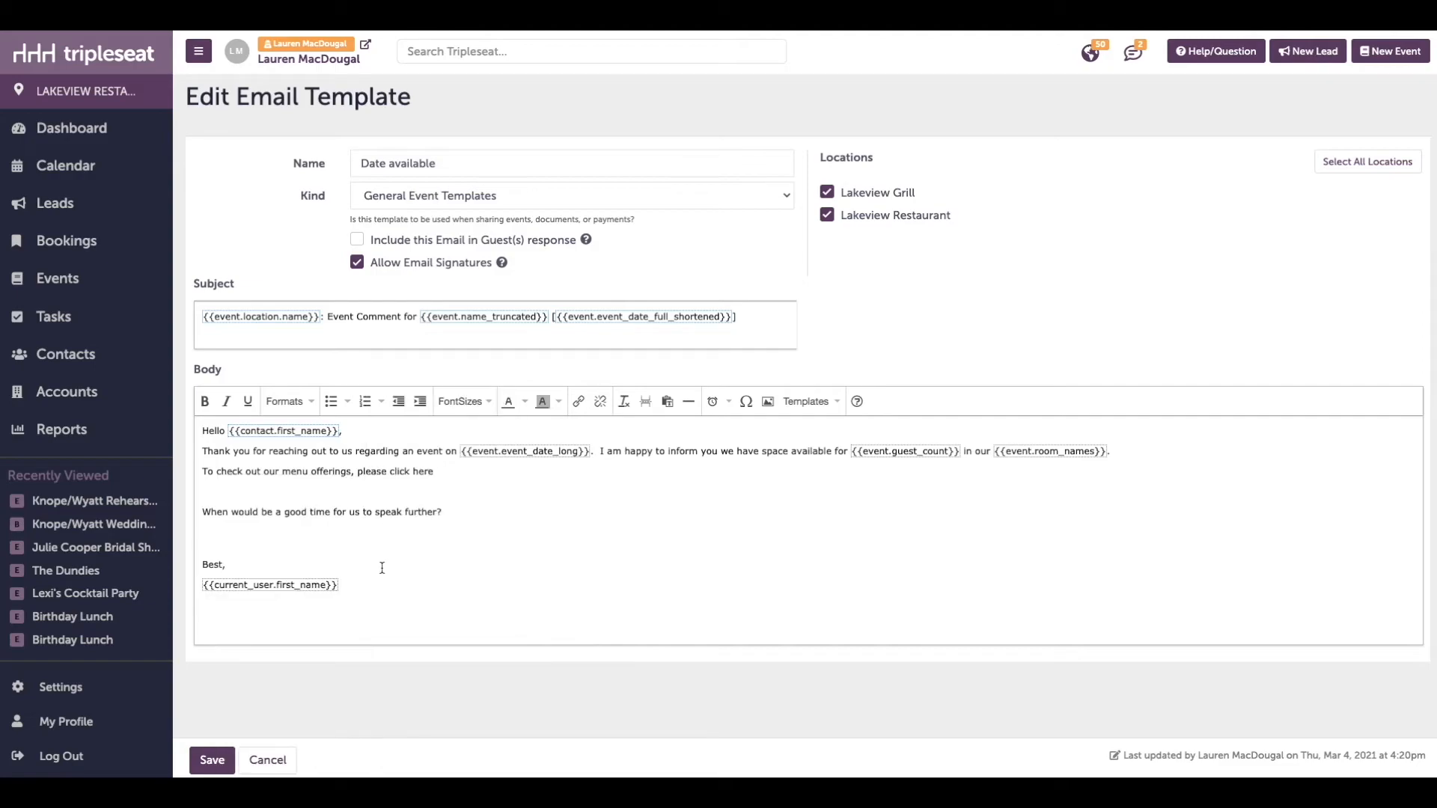
# Try bold, italic and underline on the "When would be a good time for us to speak further?" line and undo the formatting
pyautogui.tripleClick(366, 512)
pyautogui.hotkey('ctrl', 'b')
pyautogui.click(226, 401)
pyautogui.click(249, 403)
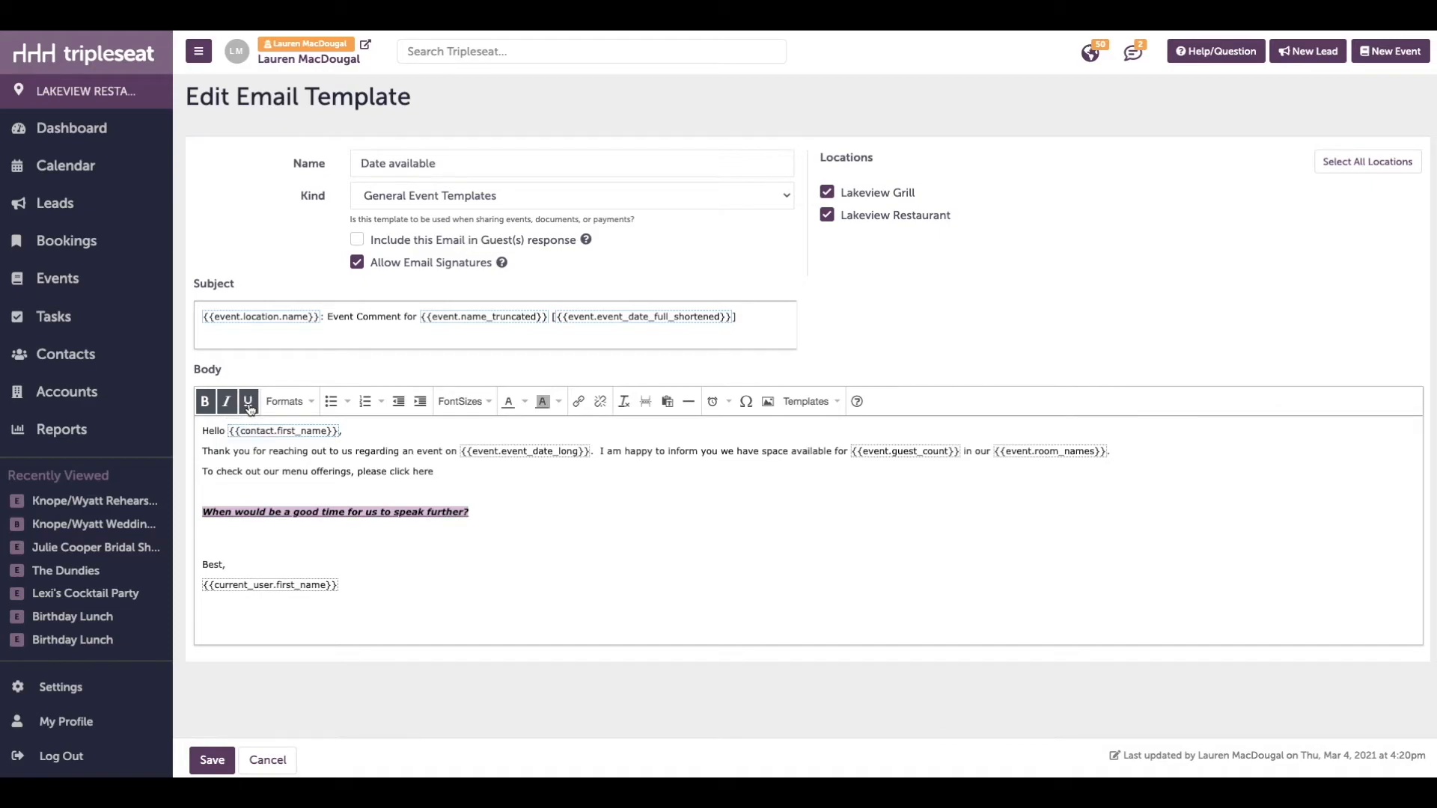
pyautogui.click(289, 403)
pyautogui.click(290, 403)
pyautogui.hotkey('ctrl', 'z')
pyautogui.hotkey('ctrl', 'z')
pyautogui.hotkey('ctrl', 'z')
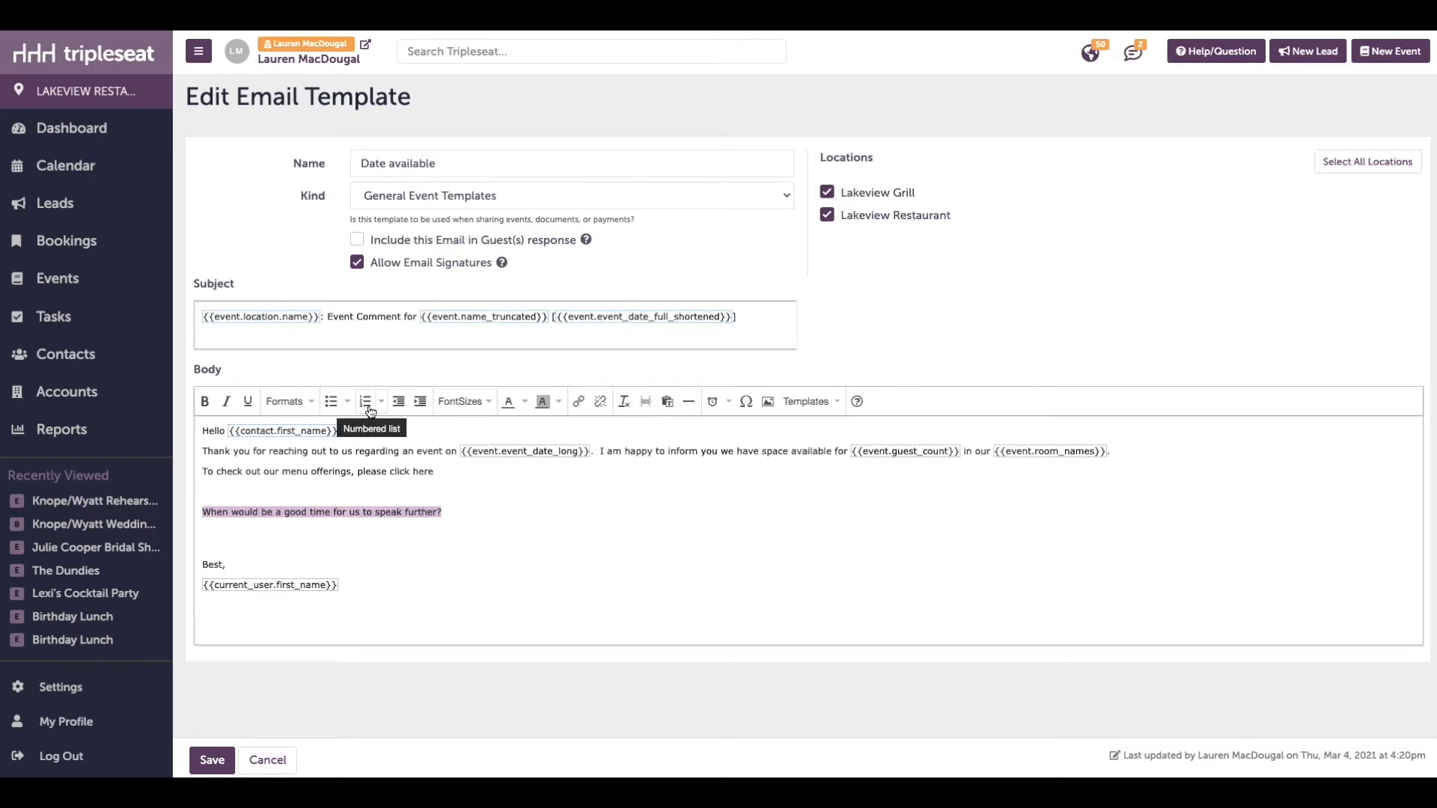
# Set the text color of the "When would be a good time for us to speak further?" line to red
pyautogui.click(459, 401)
pyautogui.click(439, 379)
pyautogui.click(525, 401)
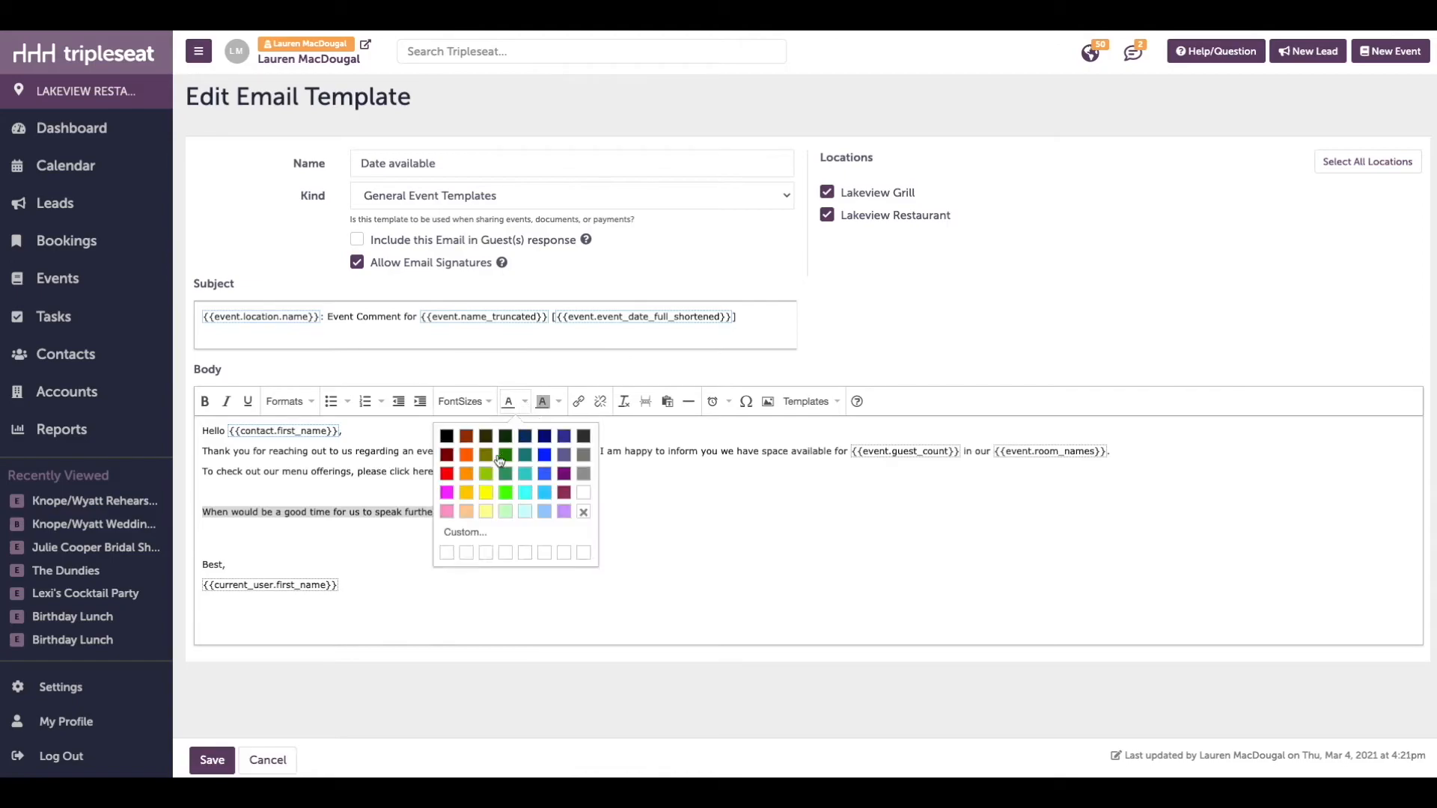
pyautogui.click(447, 481)
pyautogui.click(511, 527)
pyautogui.doubleClick(424, 472)
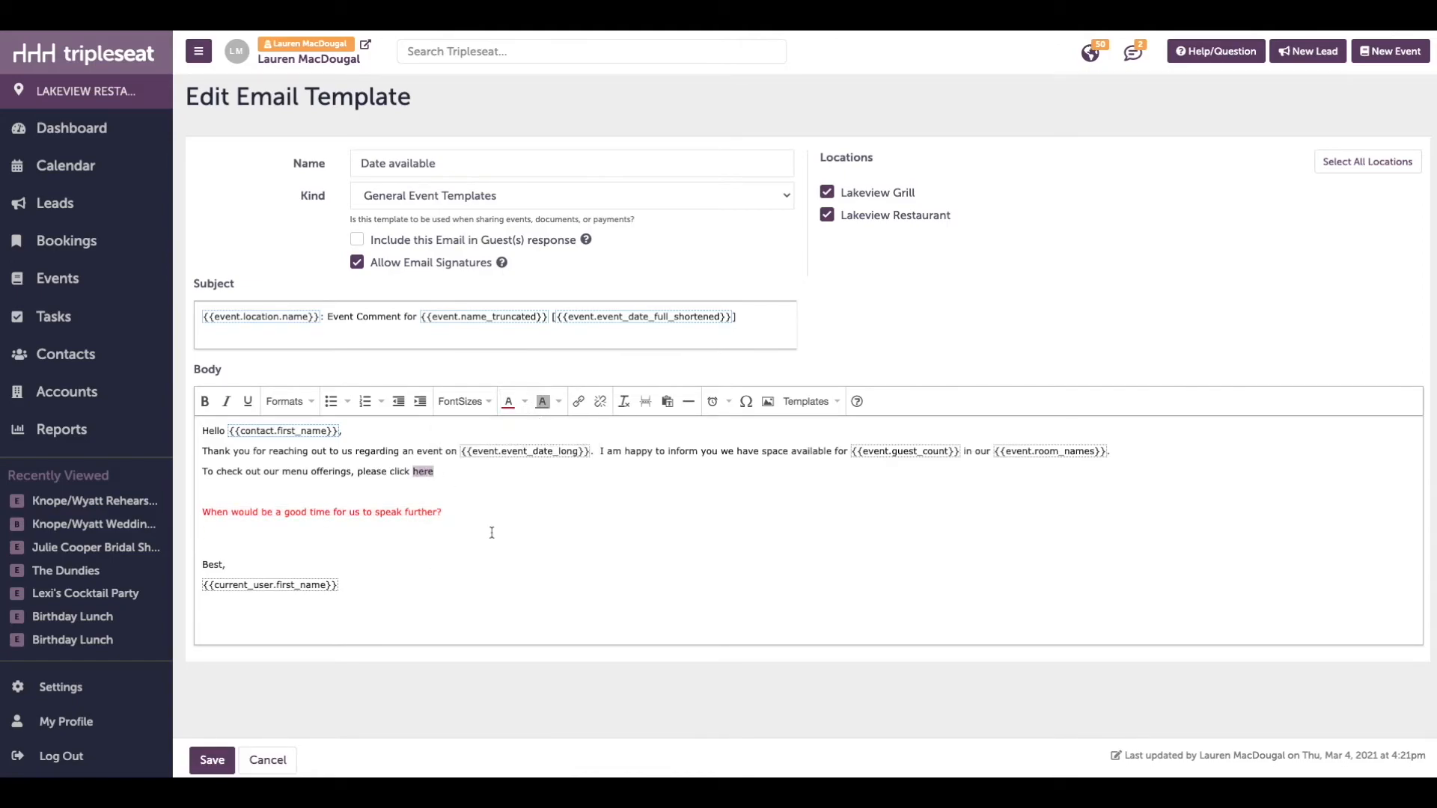
pyautogui.click(580, 405)
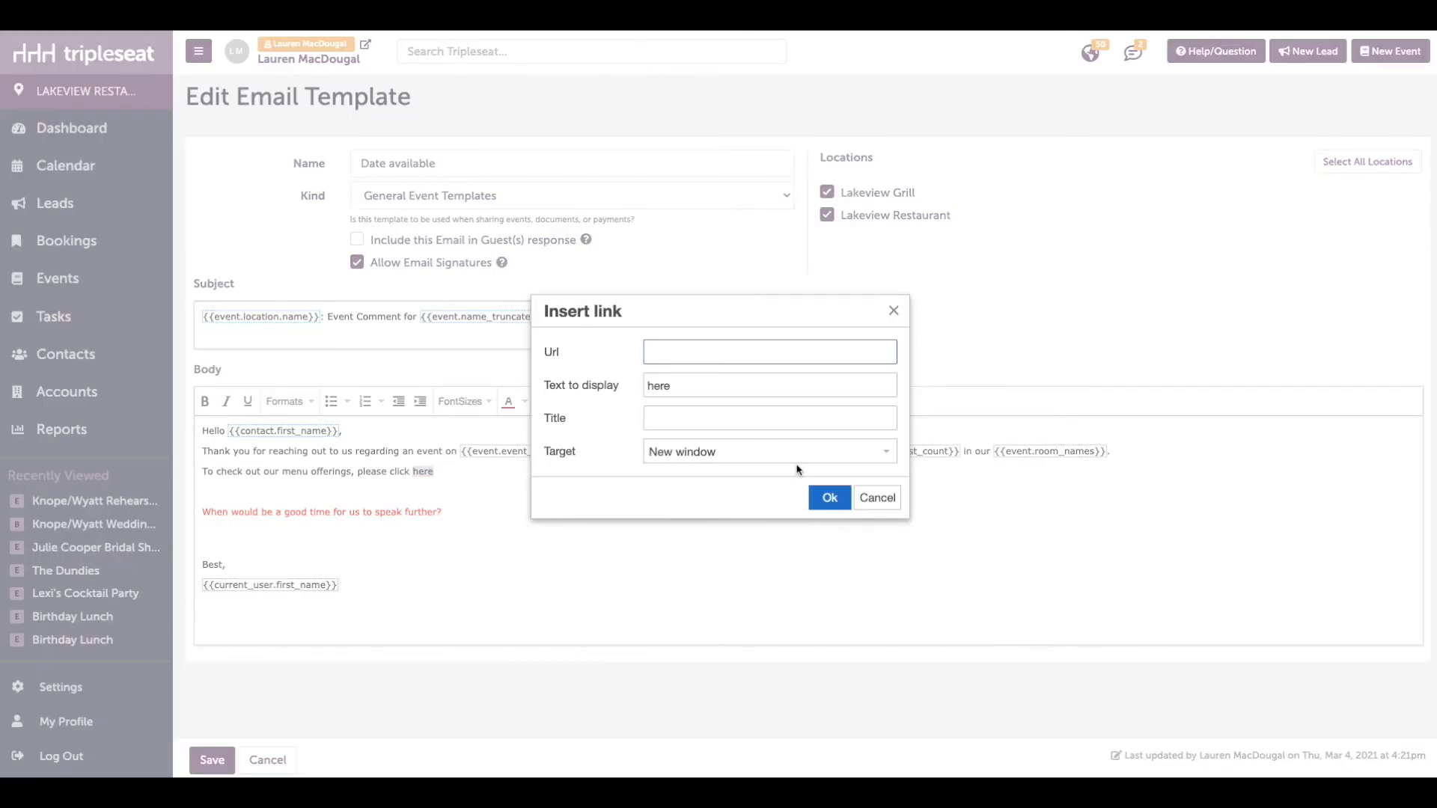
pyautogui.write('http://bluewater-restaurant.com/index.html')
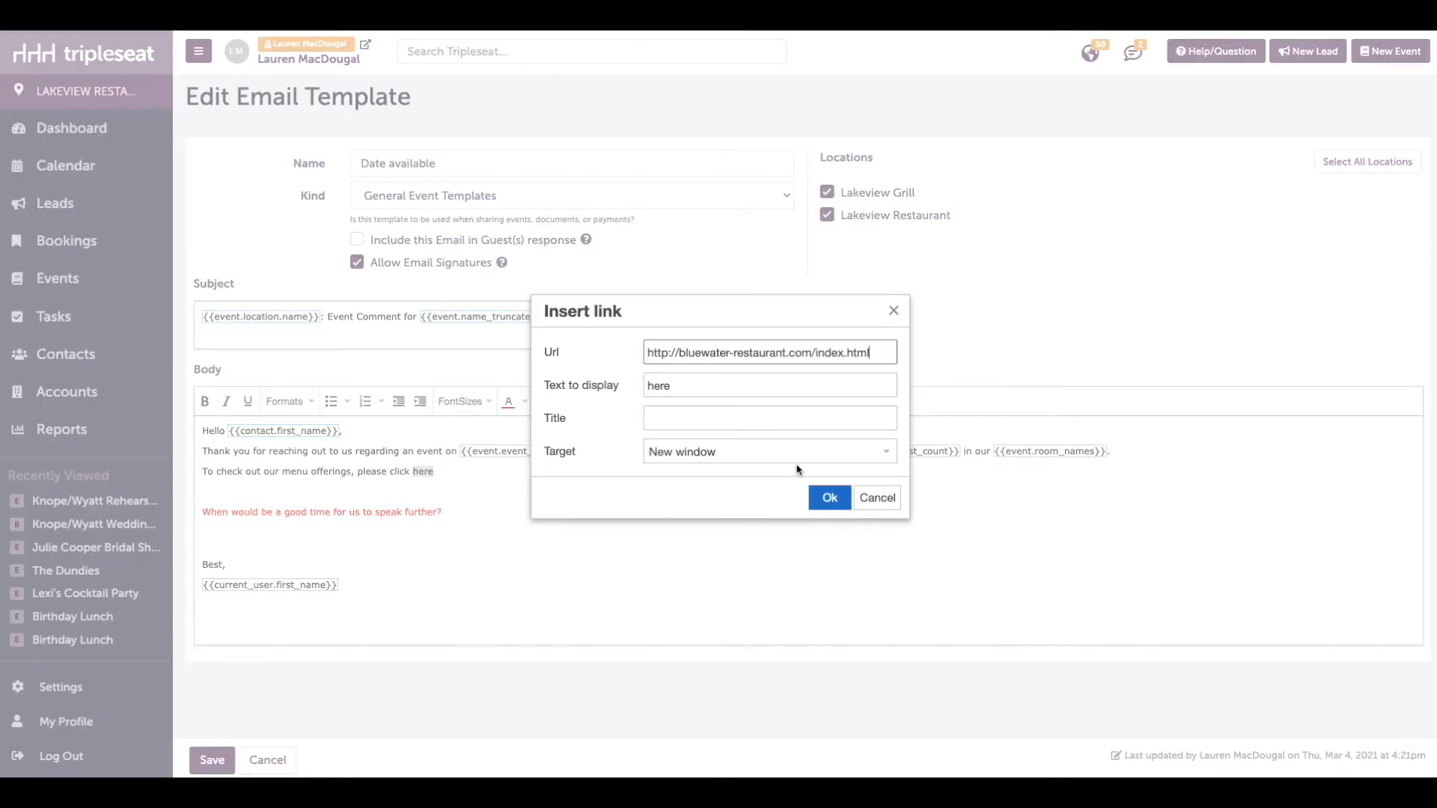
pyautogui.click(832, 493)
# Insert the image corner-office-one-of.jpg from the Lakeview Restaurant library folder below the red question line at 550 x 367
pyautogui.click(370, 541)
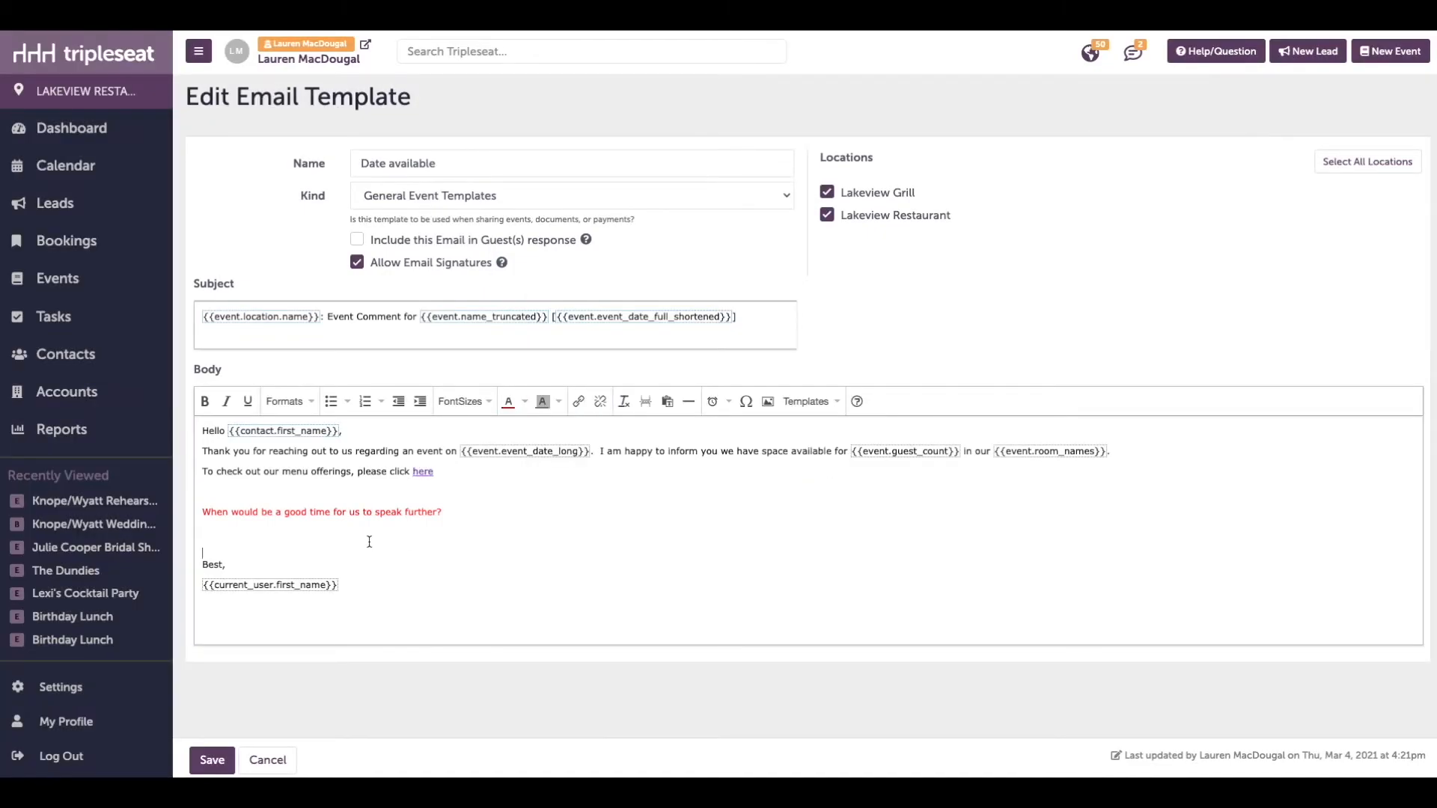
pyautogui.click(774, 406)
pyautogui.click(483, 483)
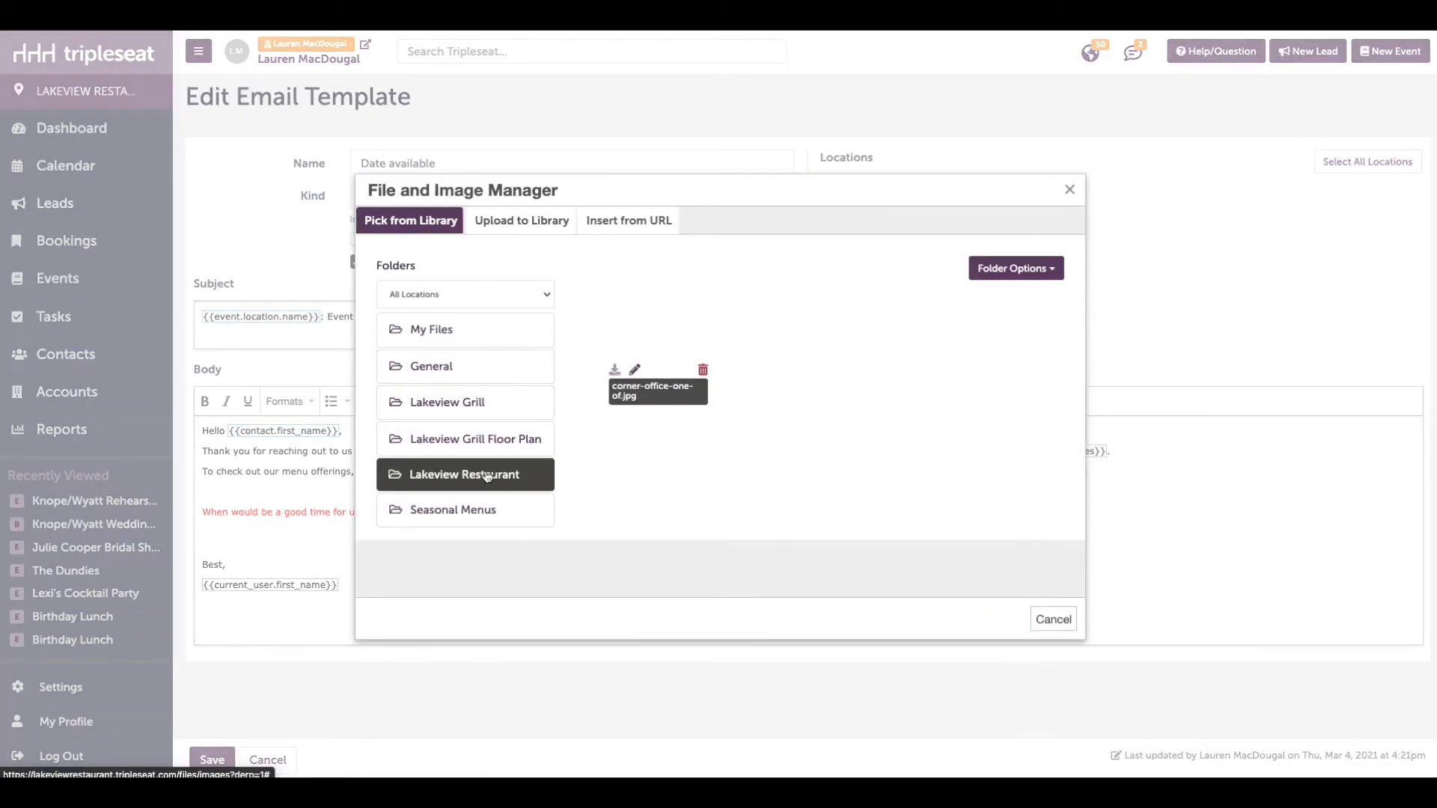
pyautogui.click(642, 315)
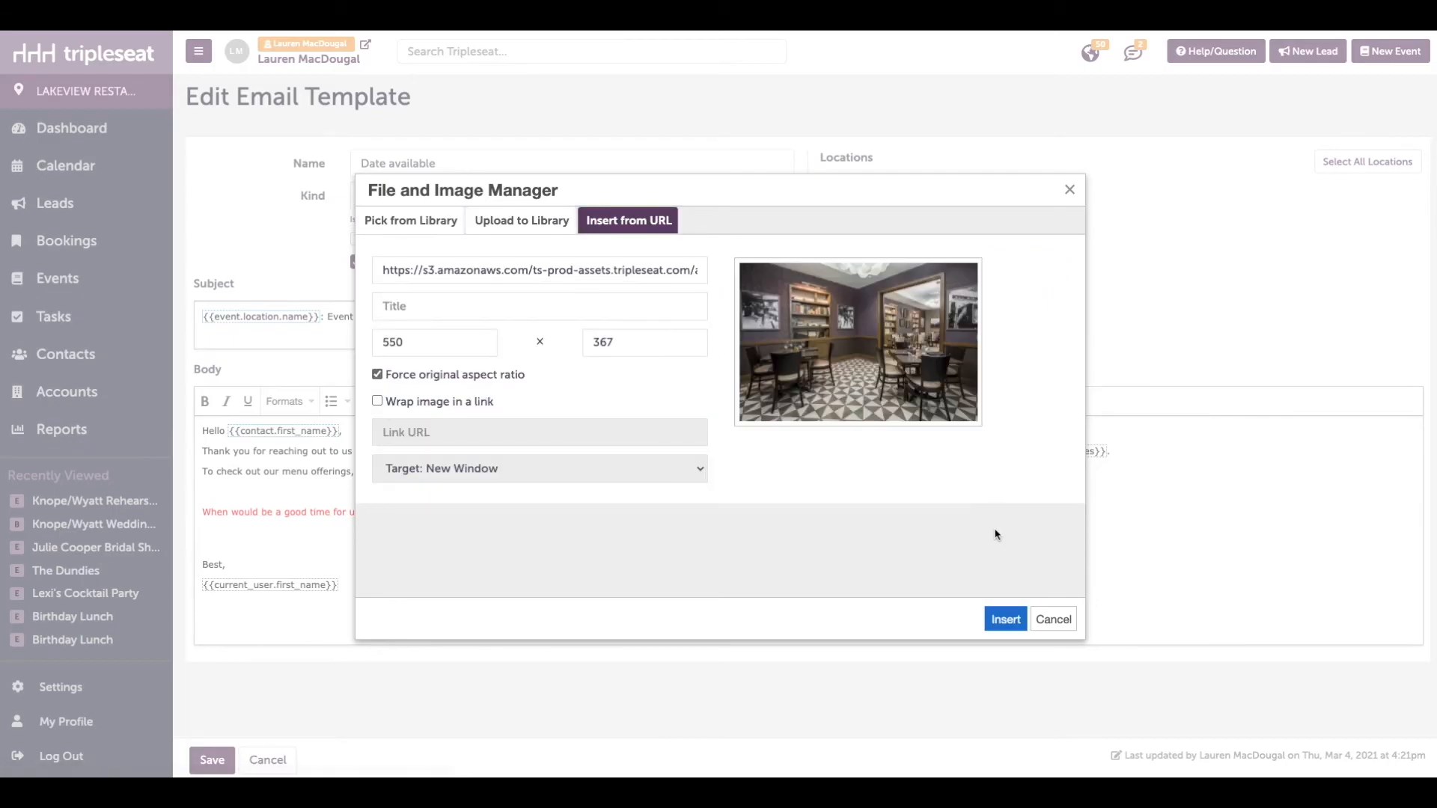
pyautogui.click(1003, 621)
# Shrink the inserted room photo proportionally until it is only slightly wider than the red question line above it
pyautogui.scroll(-2, 658, 561)
pyautogui.moveTo(657, 690); pyautogui.dragTo(510, 608)
pyautogui.scroll(3, 479, 591)
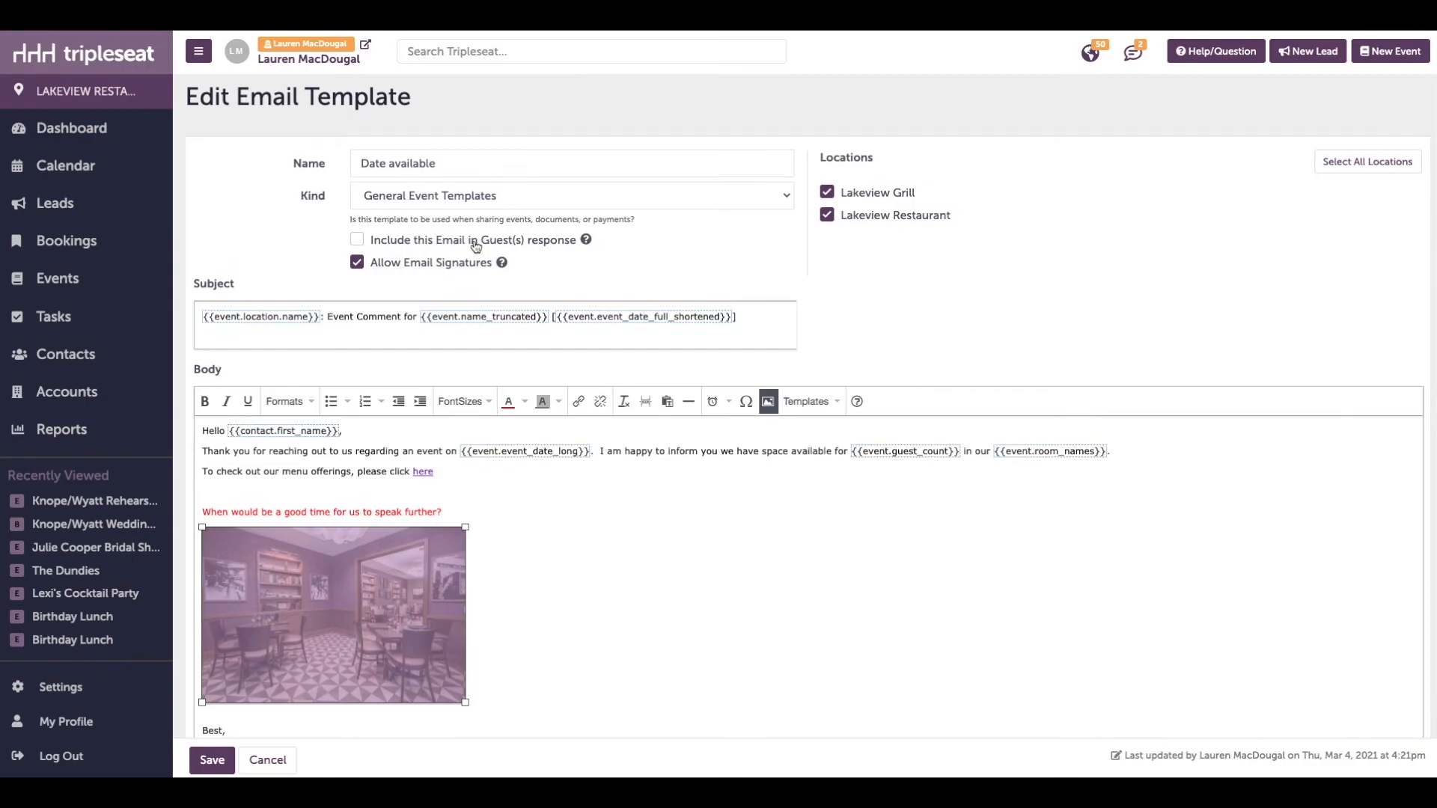
# Try including this email in guests' responses, turn that option back off, and save the "Date available" template
pyautogui.click(476, 243)
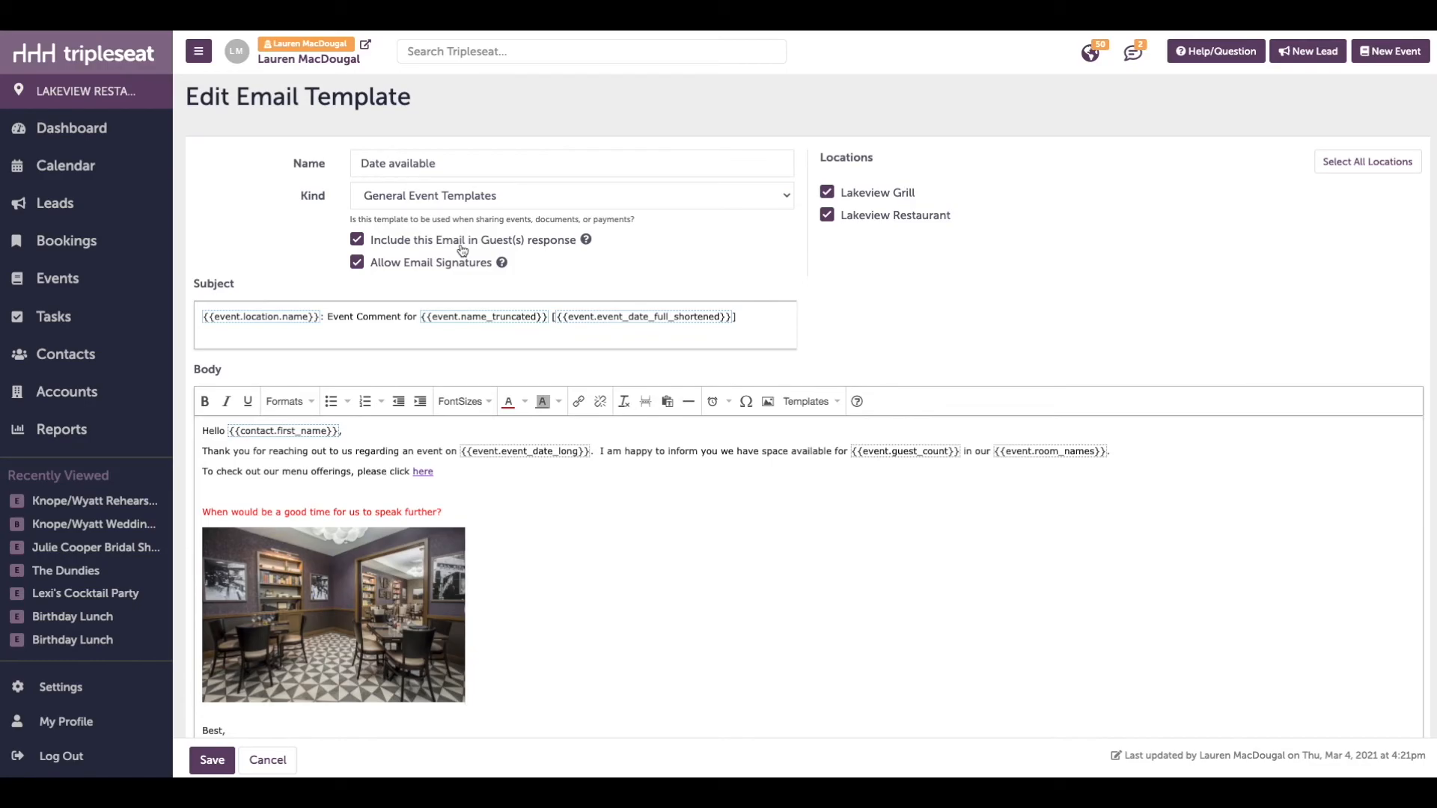
pyautogui.click(462, 247)
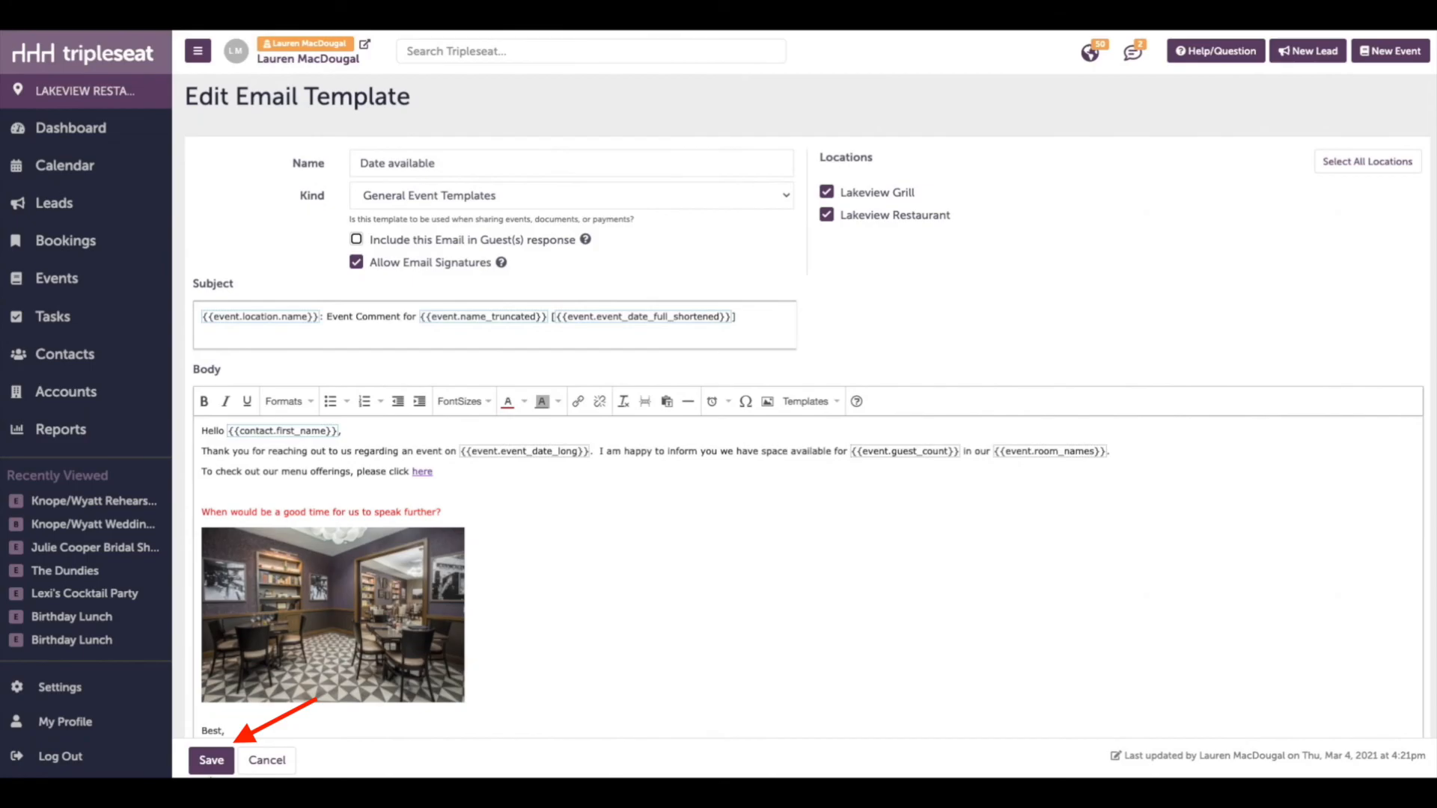
pyautogui.click(211, 762)
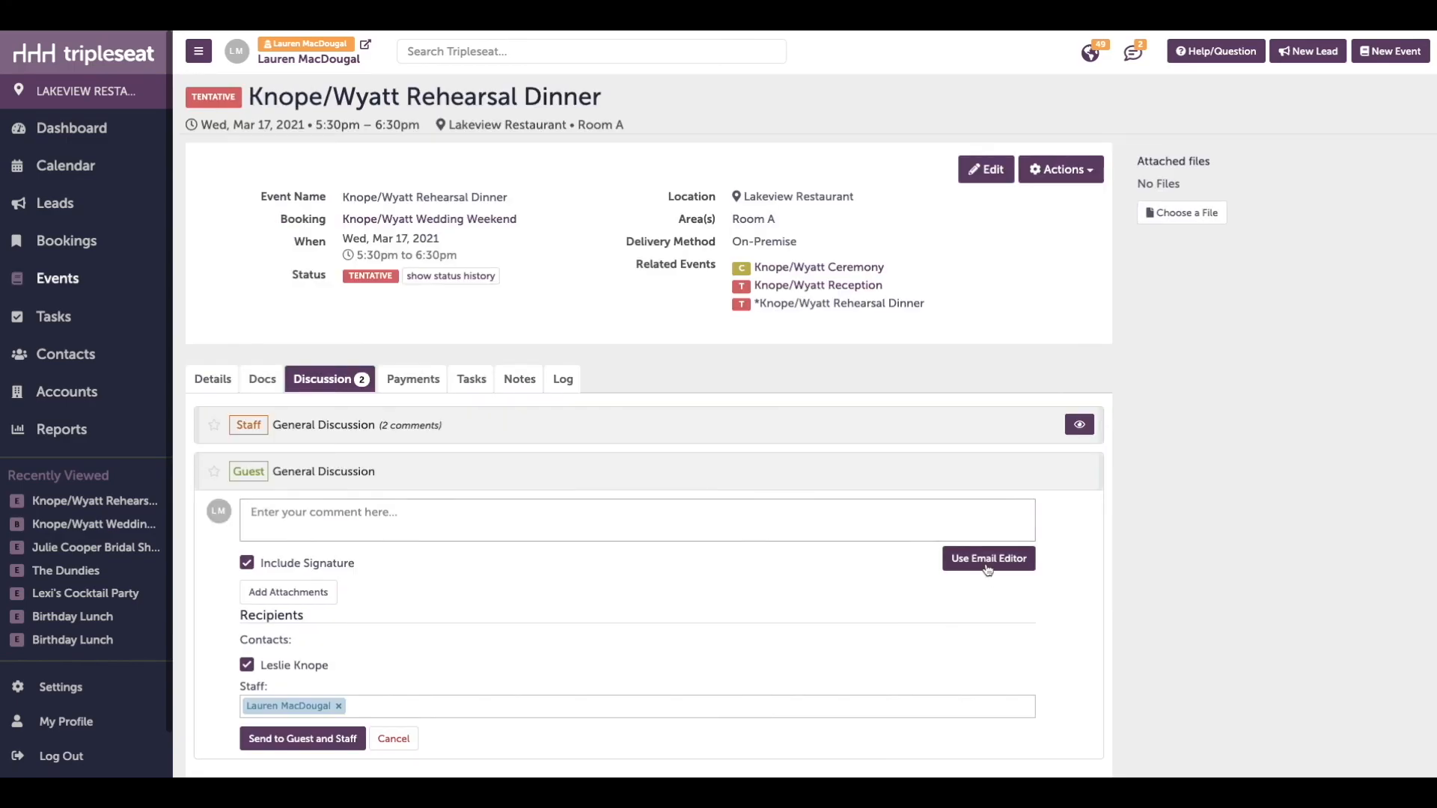
# Start an email from the rehearsal dinner's guest General Discussion in the Email Editor, using the "Date available" template
pyautogui.click(987, 562)
pyautogui.click(386, 298)
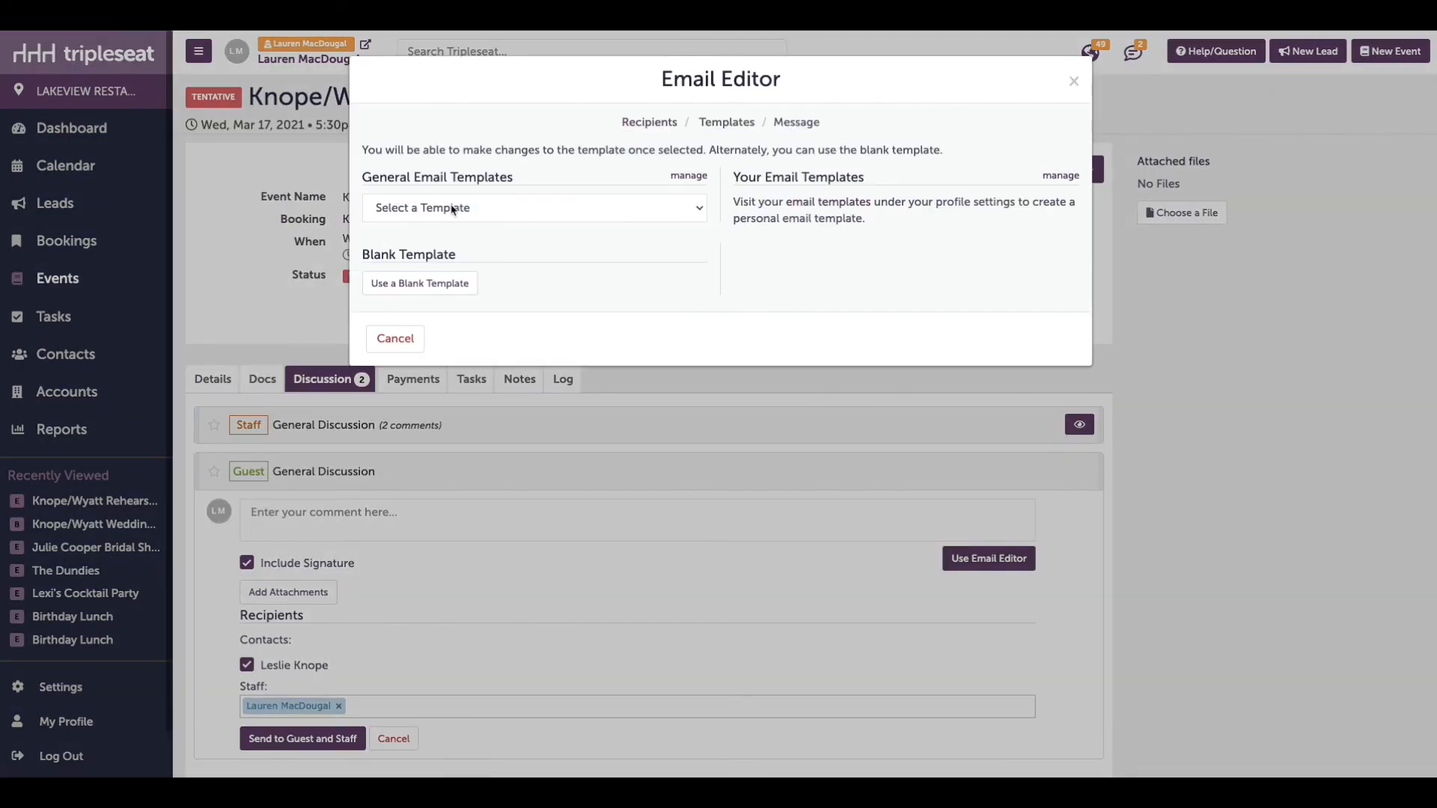
pyautogui.click(454, 209)
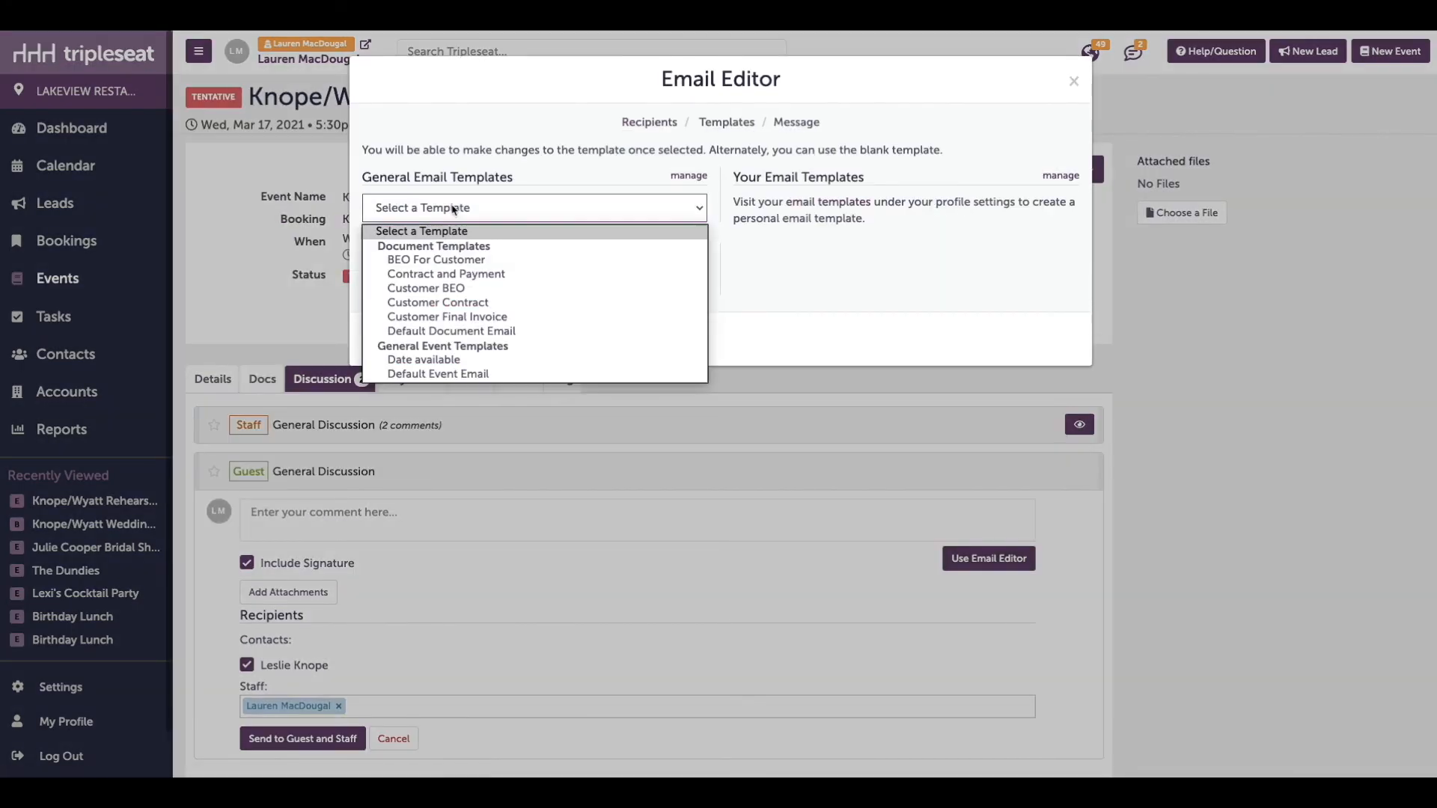
pyautogui.click(450, 360)
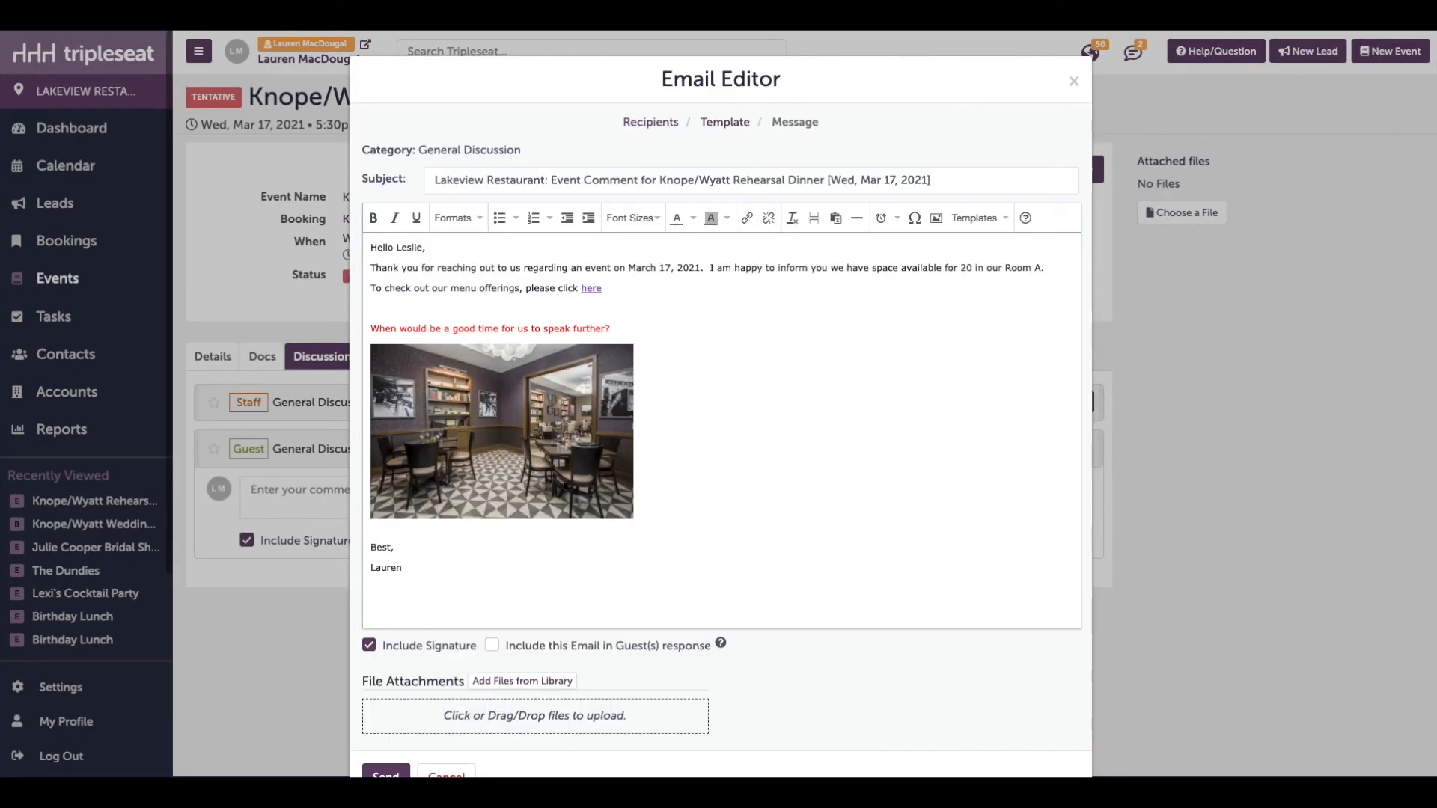